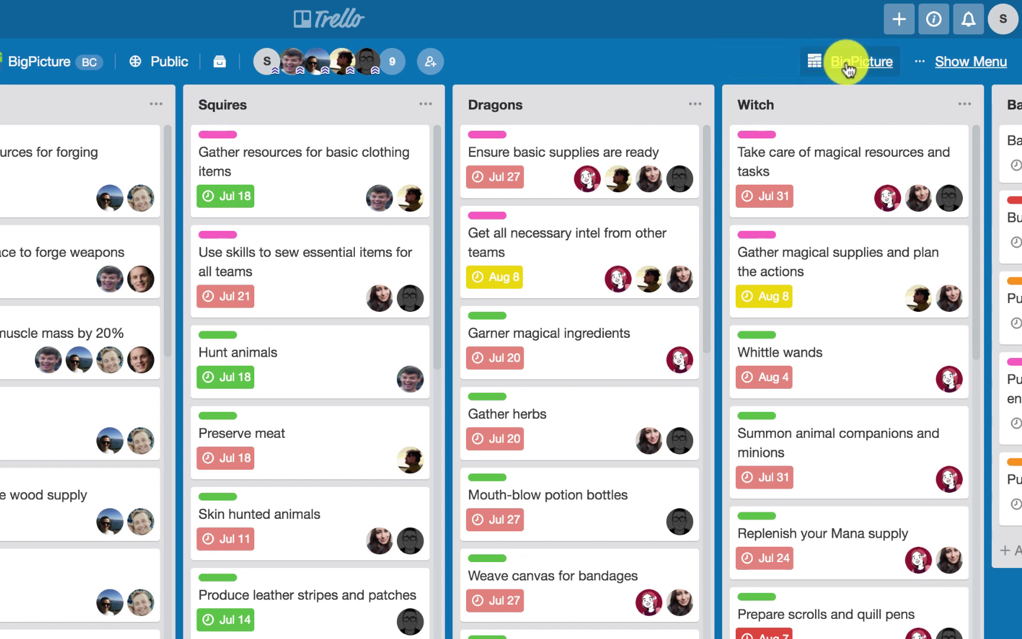
Open the Gantt view, push Buy armor and Preparing resources later, and pull Purchase spellbooks earlier, linked to Purchase potions
{"action": "left_click", "coordinate": [847, 64]}
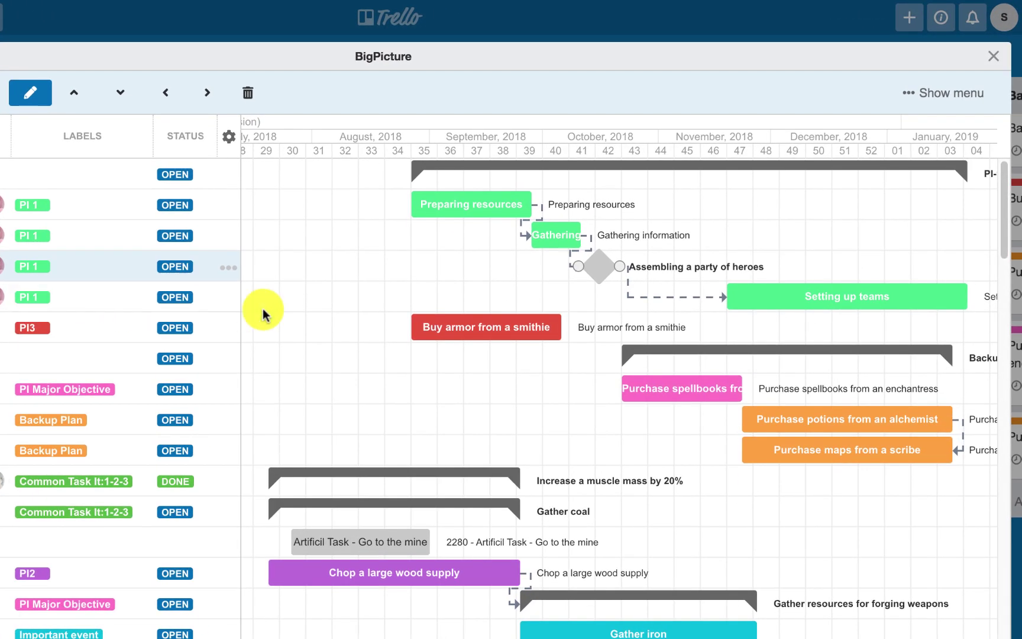
{"action": "left_click_drag", "start_coordinate": [445, 322], "coordinate": [523, 316]}
{"action": "left_click_drag", "start_coordinate": [486, 208], "coordinate": [571, 204]}
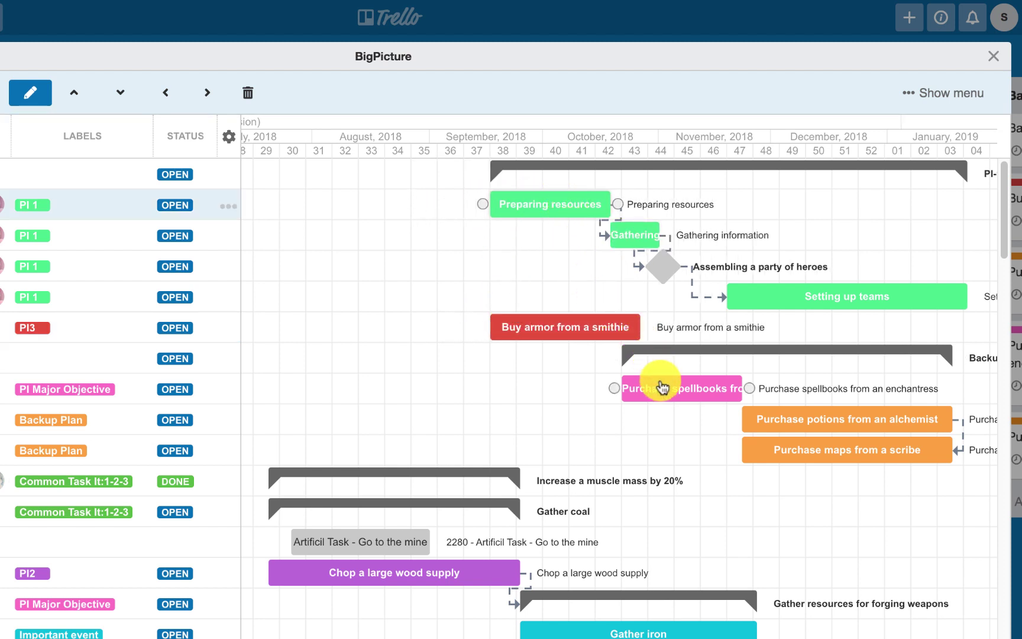
{"action": "left_click_drag", "start_coordinate": [661, 387], "coordinate": [447, 391]}
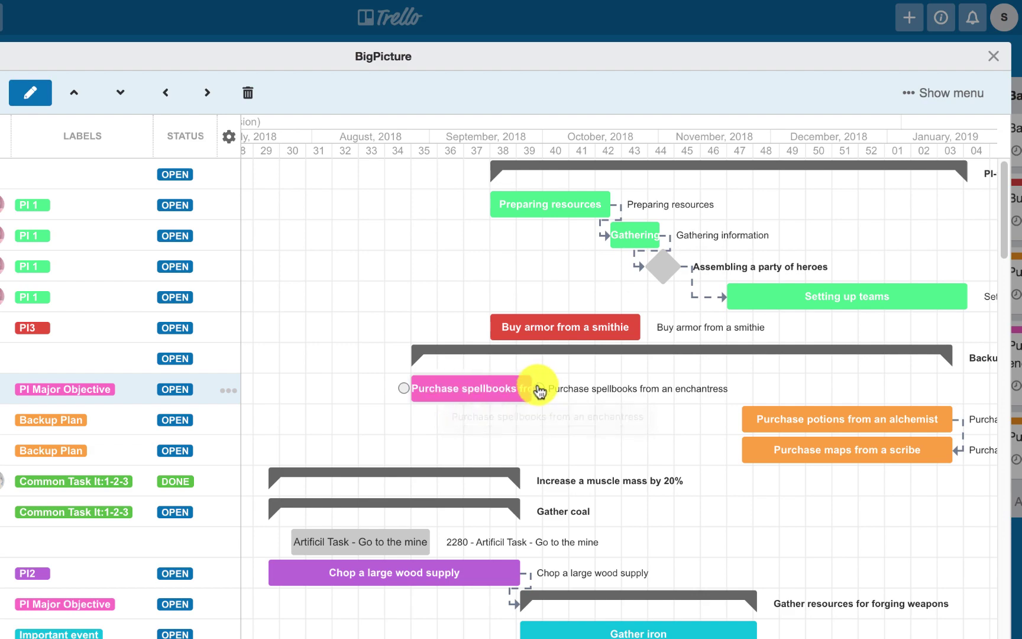
{"action": "left_click_drag", "start_coordinate": [539, 388], "coordinate": [733, 418]}
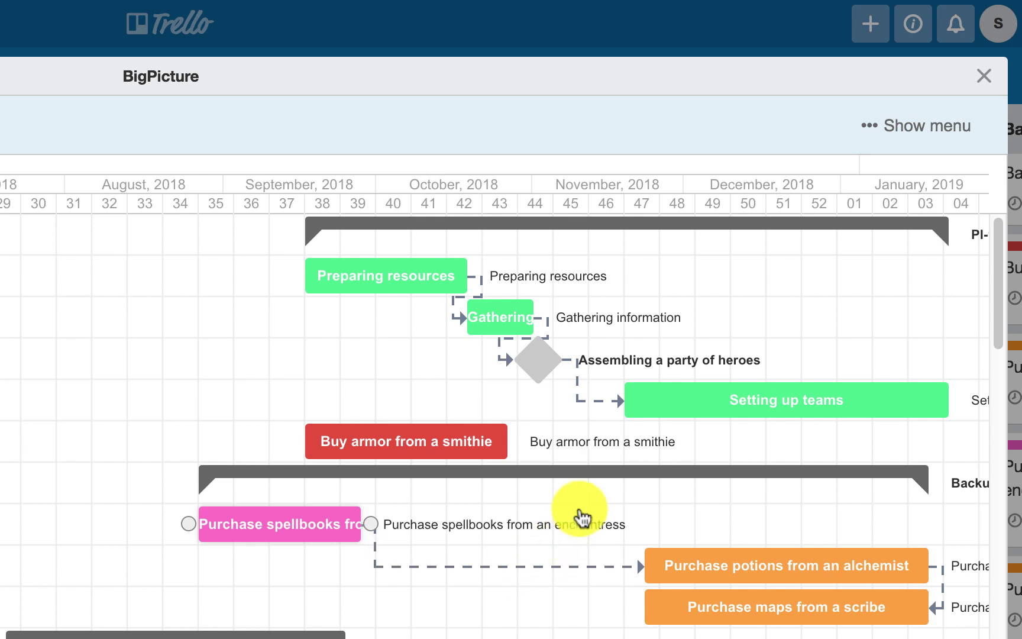
{"action": "left_click", "coordinate": [870, 131]}
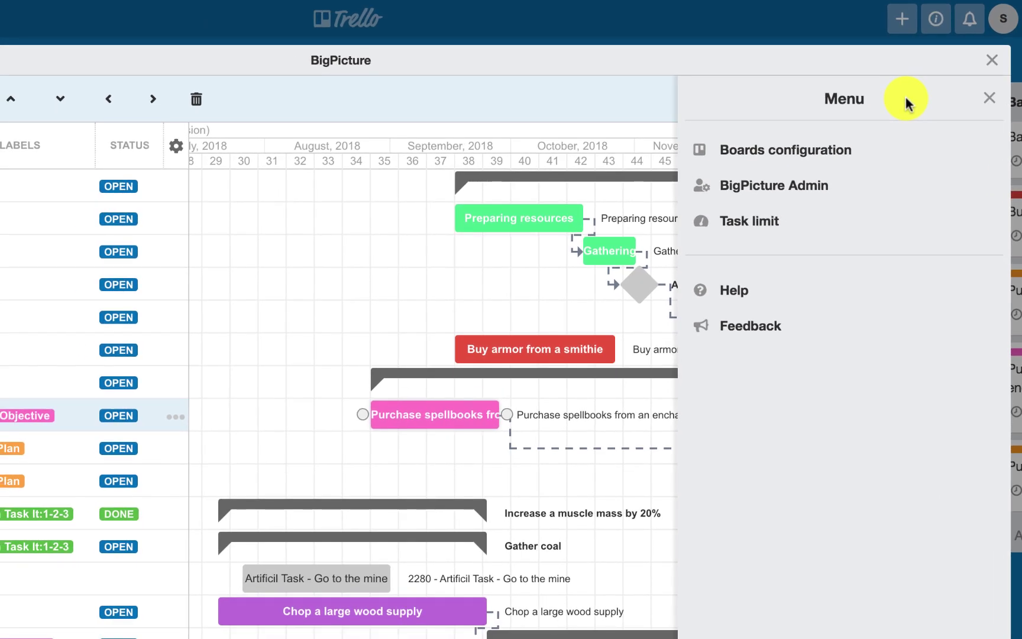
{"action": "left_click", "coordinate": [774, 163]}
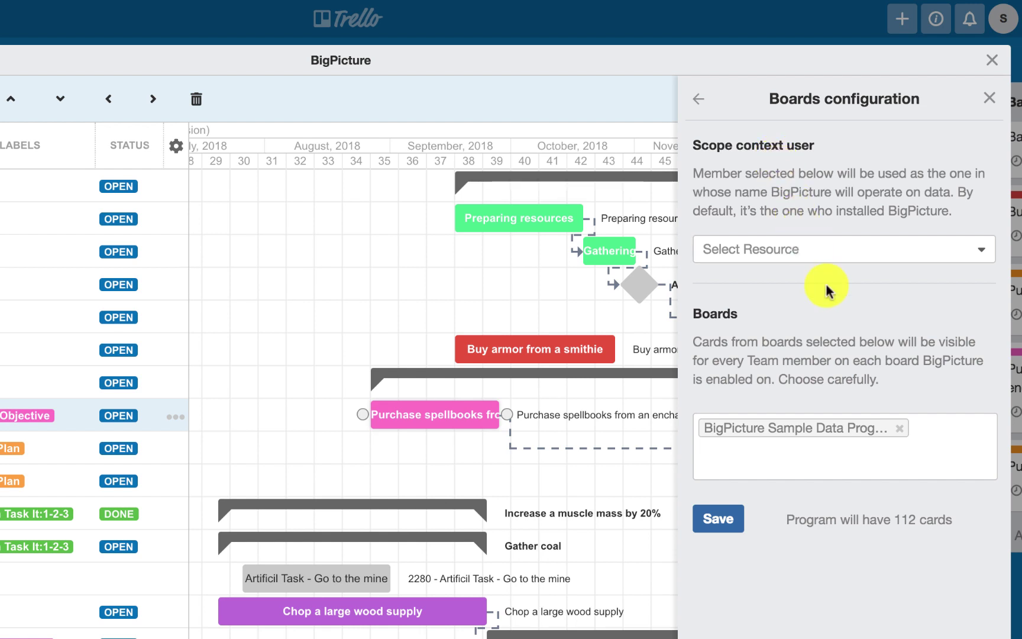
{"action": "left_click", "coordinate": [914, 428]}
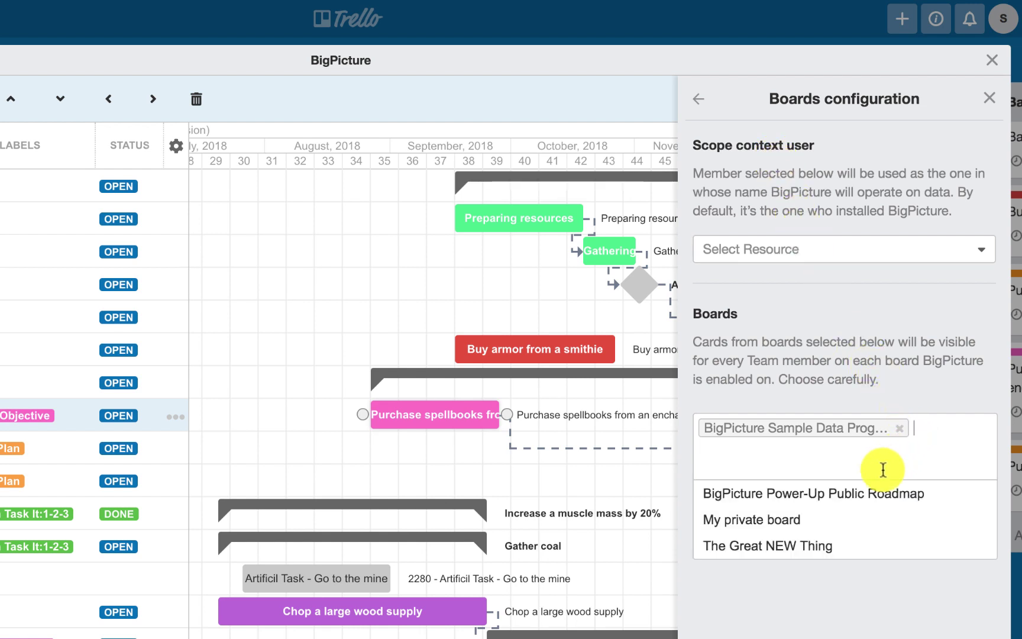
{"action": "left_click", "coordinate": [870, 496]}
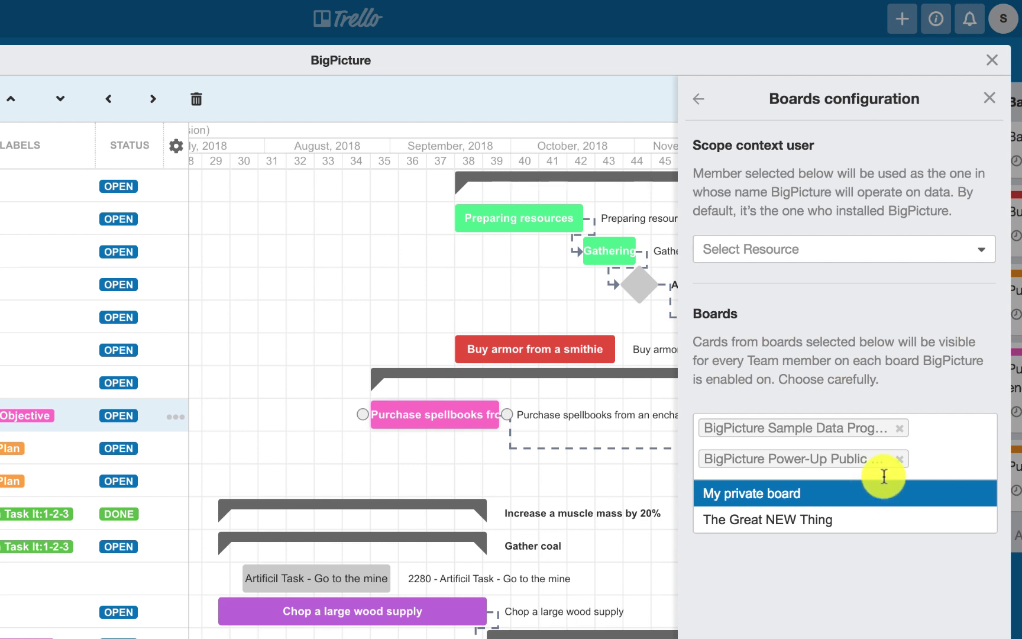
{"action": "left_click", "coordinate": [899, 461]}
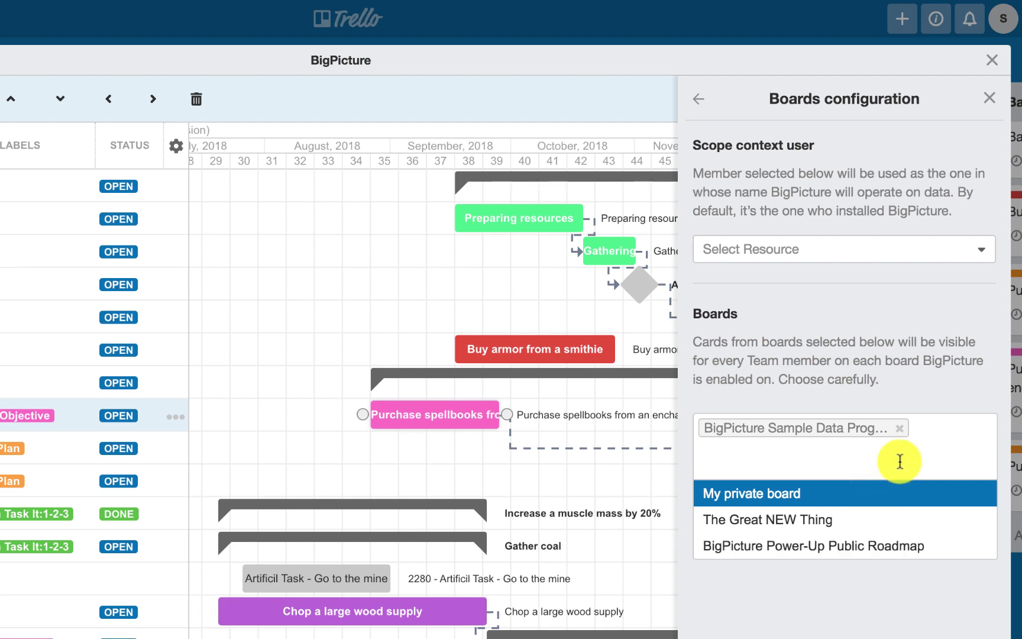
{"action": "left_click", "coordinate": [889, 311]}
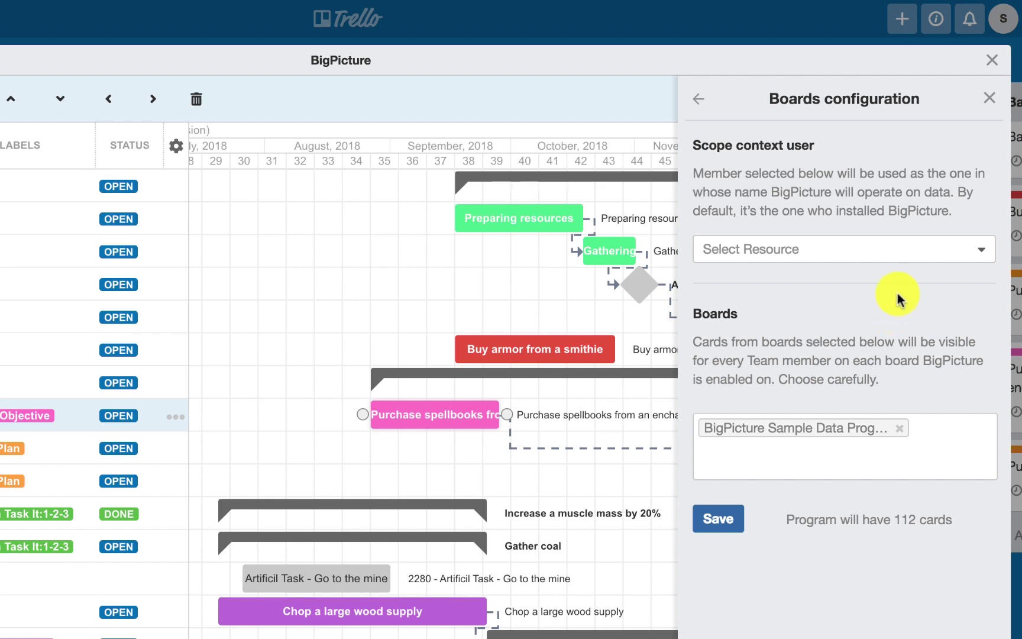
{"action": "left_click", "coordinate": [701, 99]}
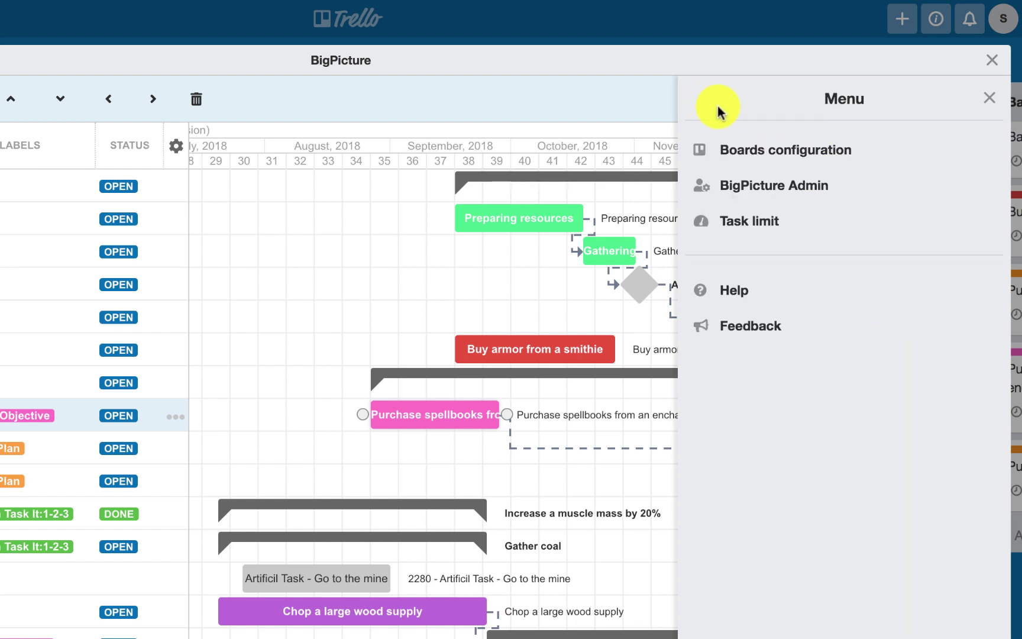
{"action": "left_click", "coordinate": [758, 185]}
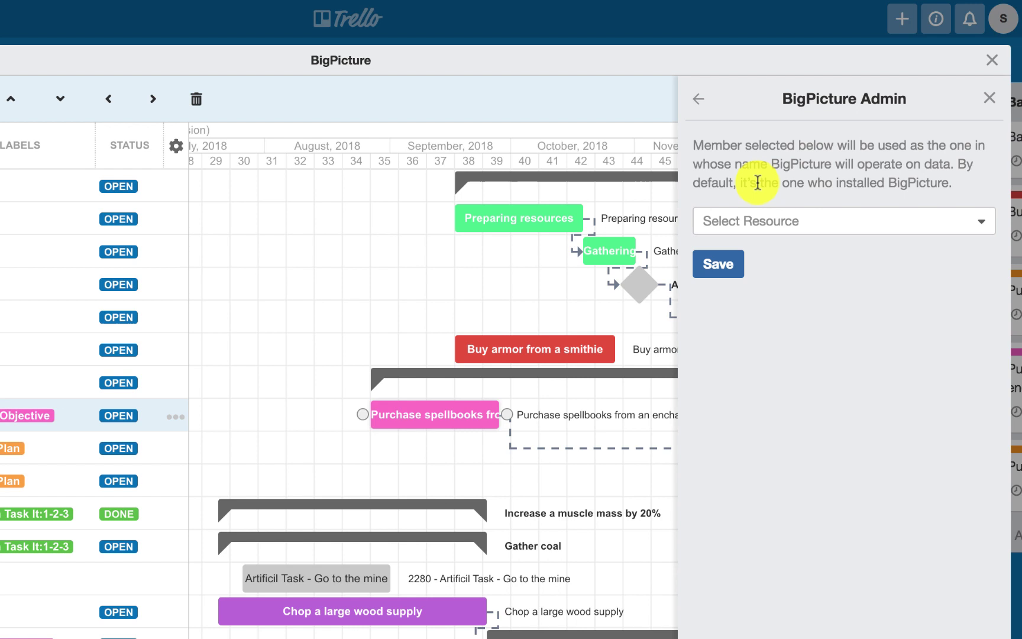
{"action": "left_click", "coordinate": [697, 100]}
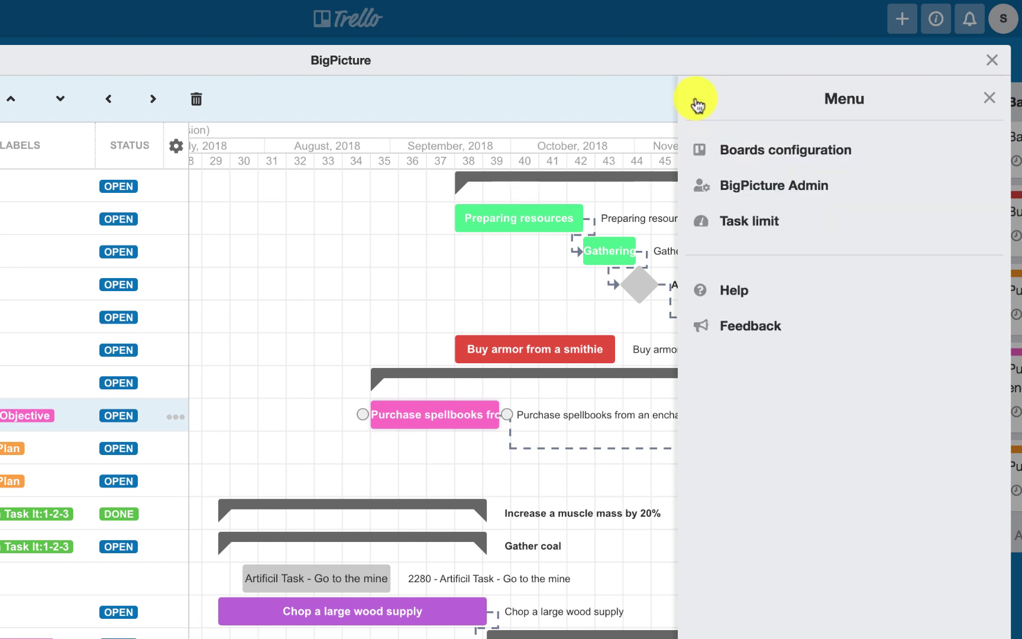
{"action": "left_click", "coordinate": [733, 220]}
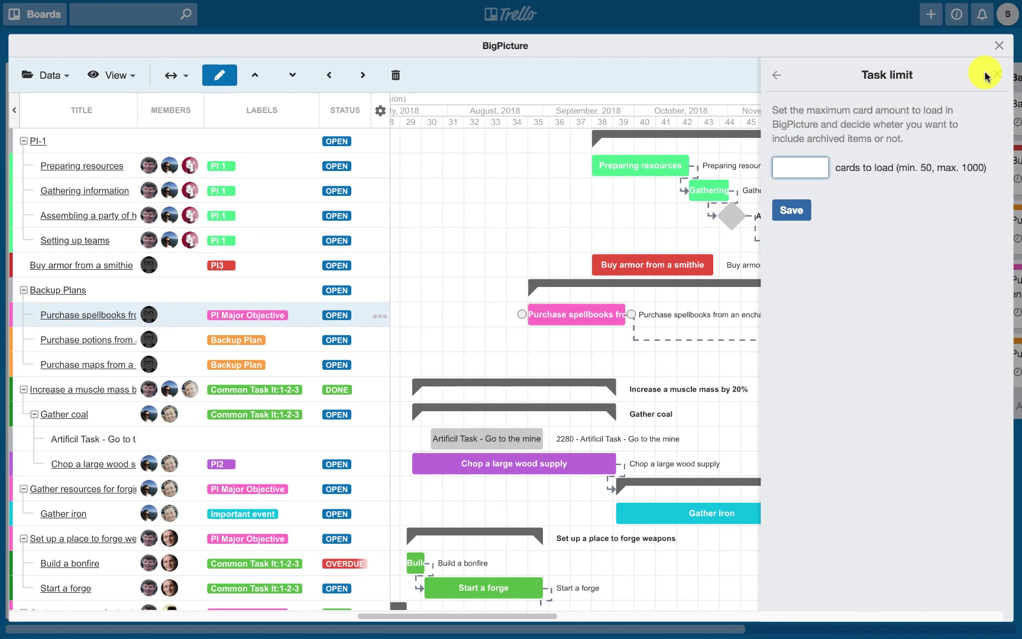
{"action": "left_click", "coordinate": [996, 77]}
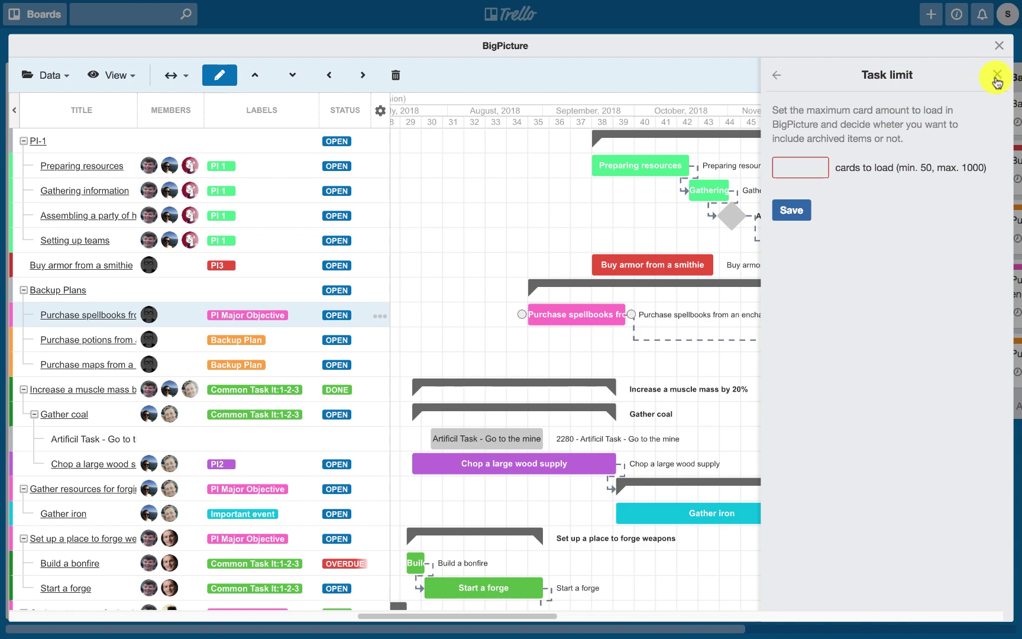
{"action": "left_click", "coordinate": [996, 77]}
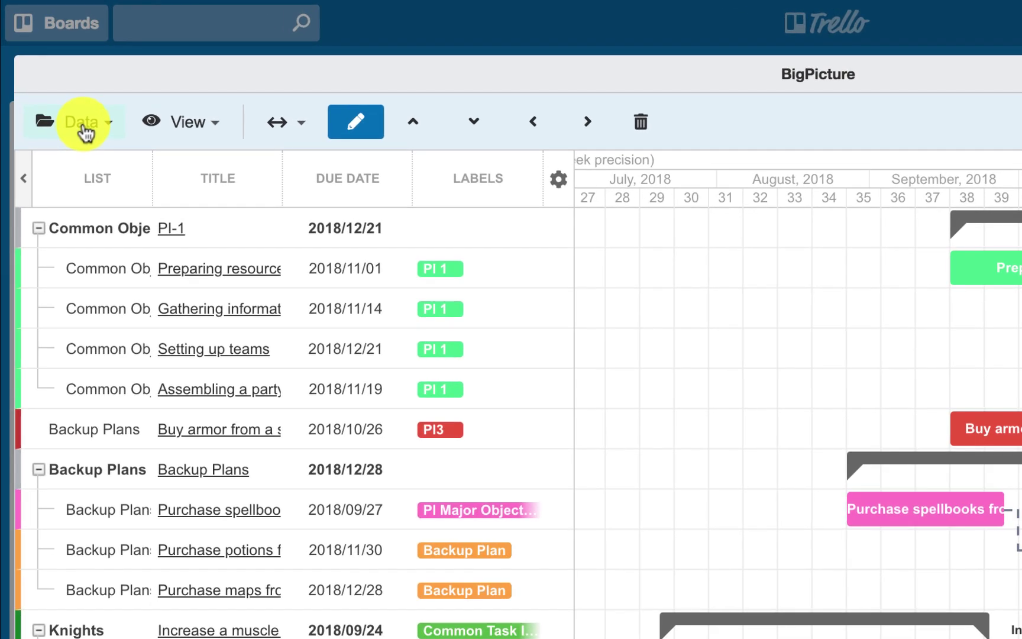
Look through the Data menu's sorting and grouping options
{"action": "left_click", "coordinate": [85, 130]}
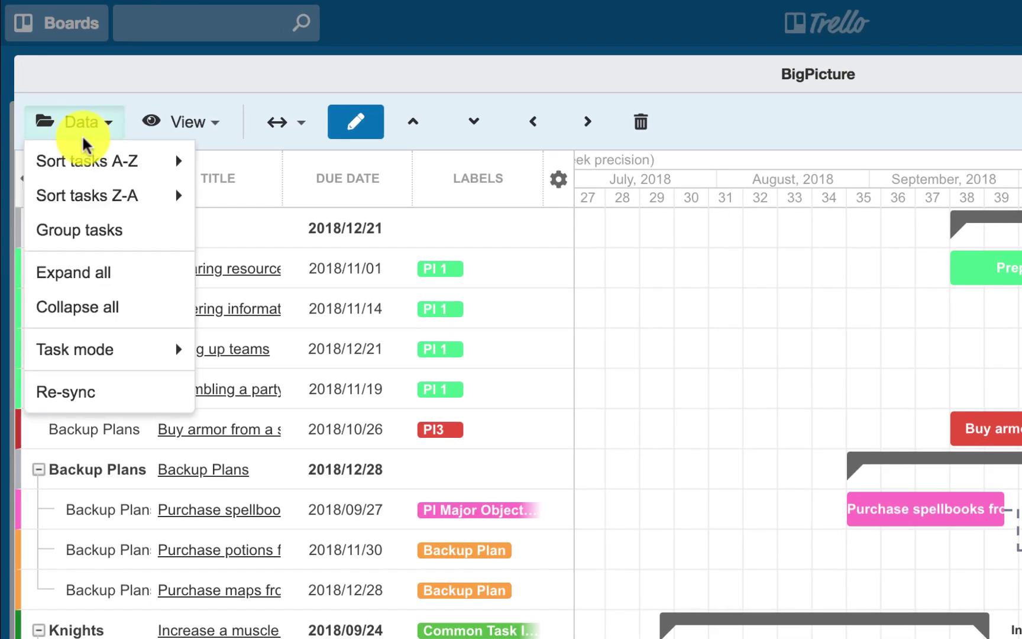
{"action": "mouse_move", "coordinate": [86, 161]}
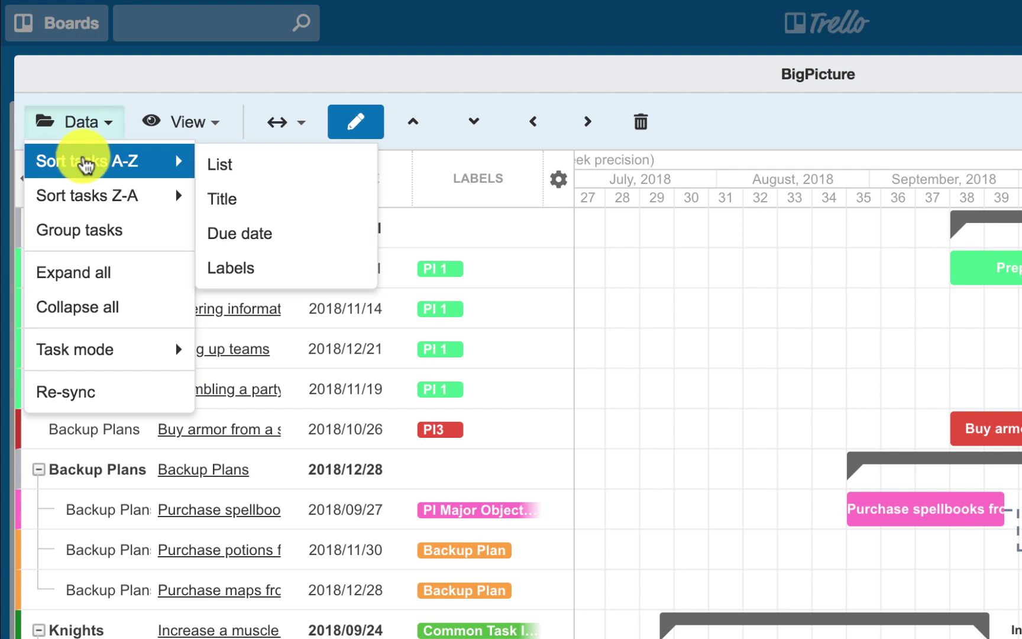
{"action": "mouse_move", "coordinate": [86, 199]}
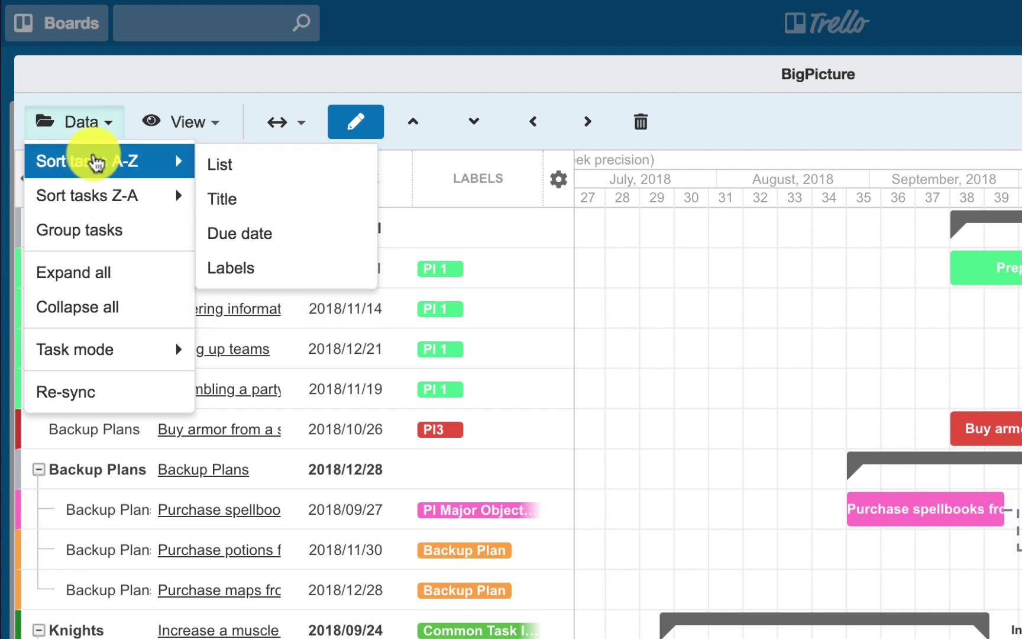
Switch the table perspective to All columns, adding Members and Status columns
{"action": "left_click", "coordinate": [210, 127]}
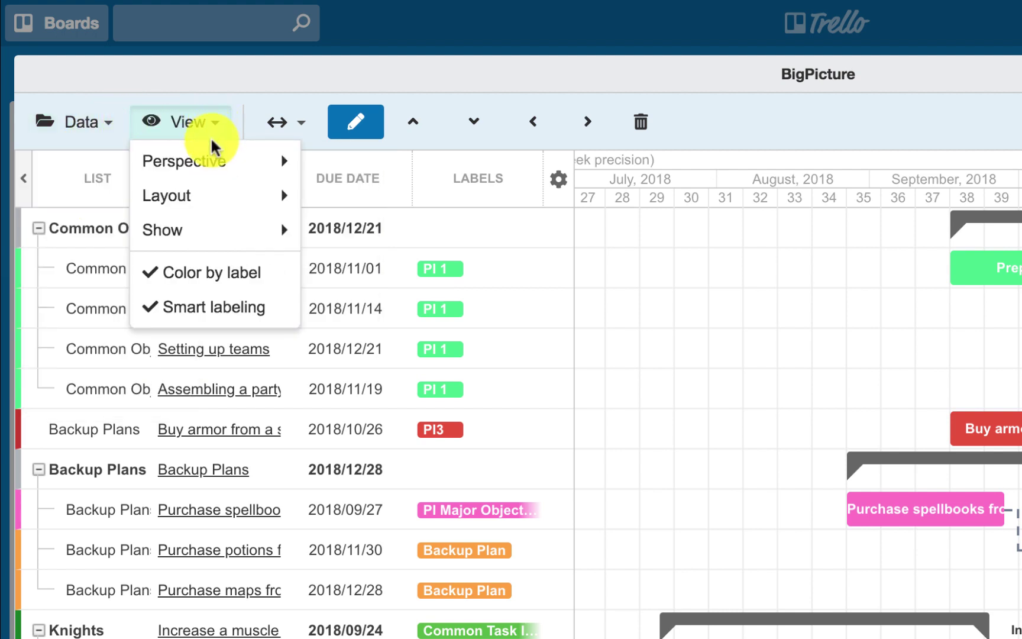
{"action": "mouse_move", "coordinate": [210, 162]}
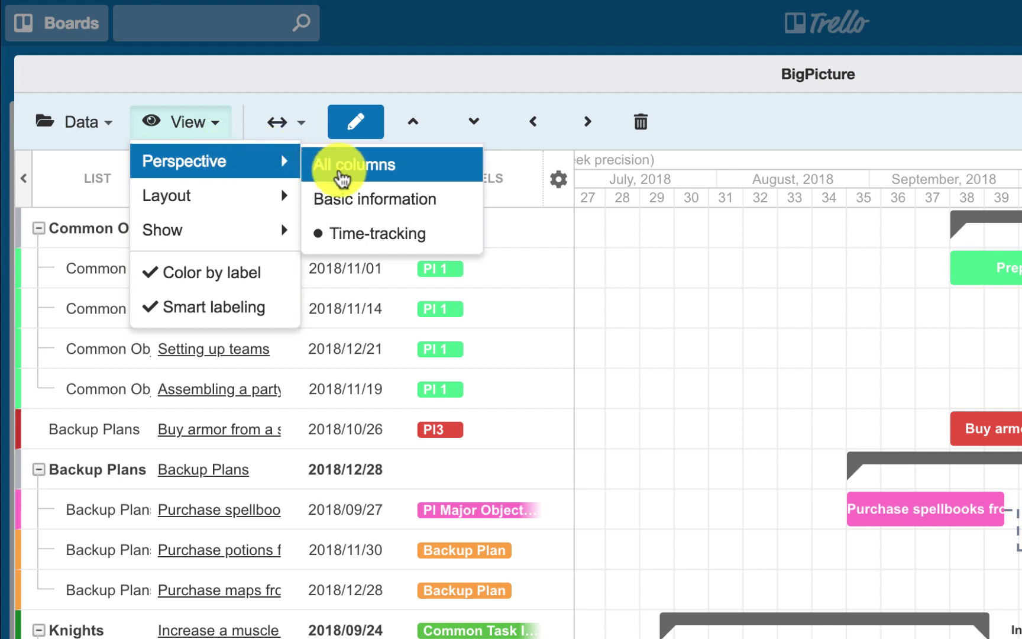
{"action": "left_click", "coordinate": [339, 169]}
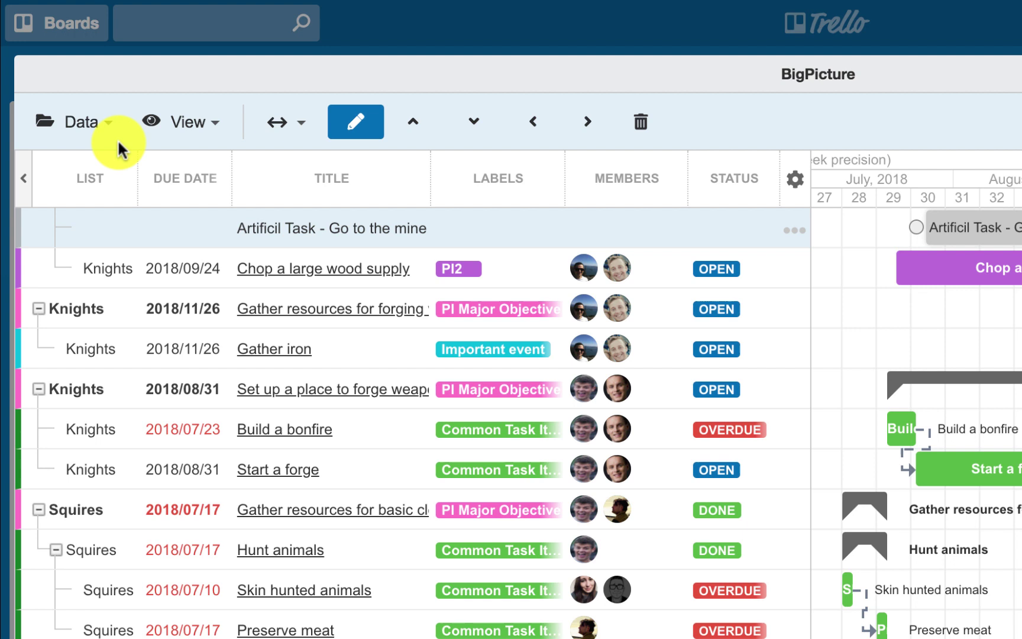
Inspect the Sort tasks submenus under Data
{"action": "left_click", "coordinate": [99, 129]}
{"action": "mouse_move", "coordinate": [100, 169]}
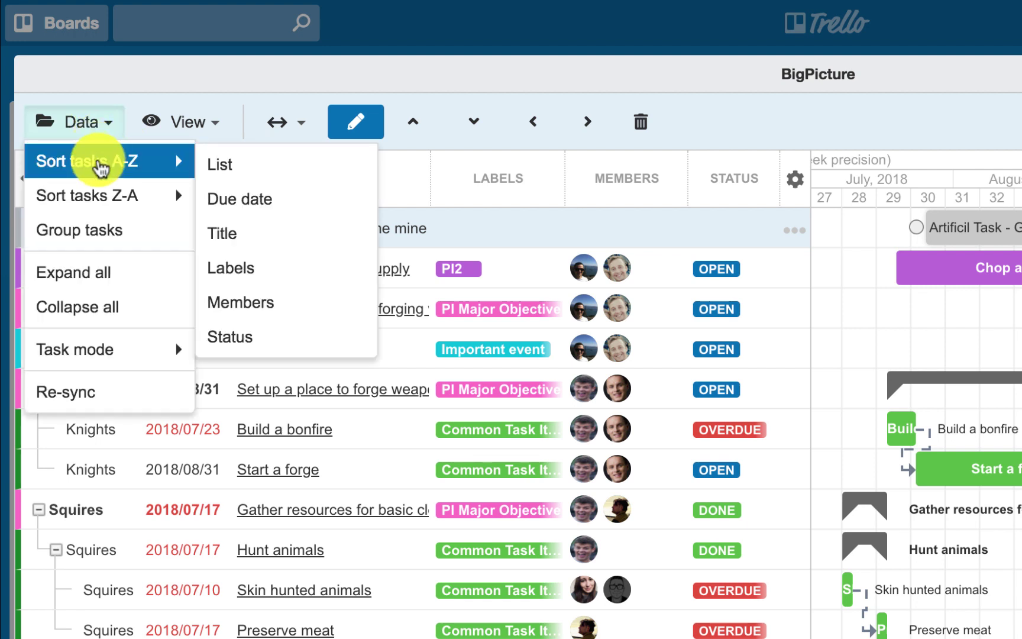
{"action": "mouse_move", "coordinate": [117, 194]}
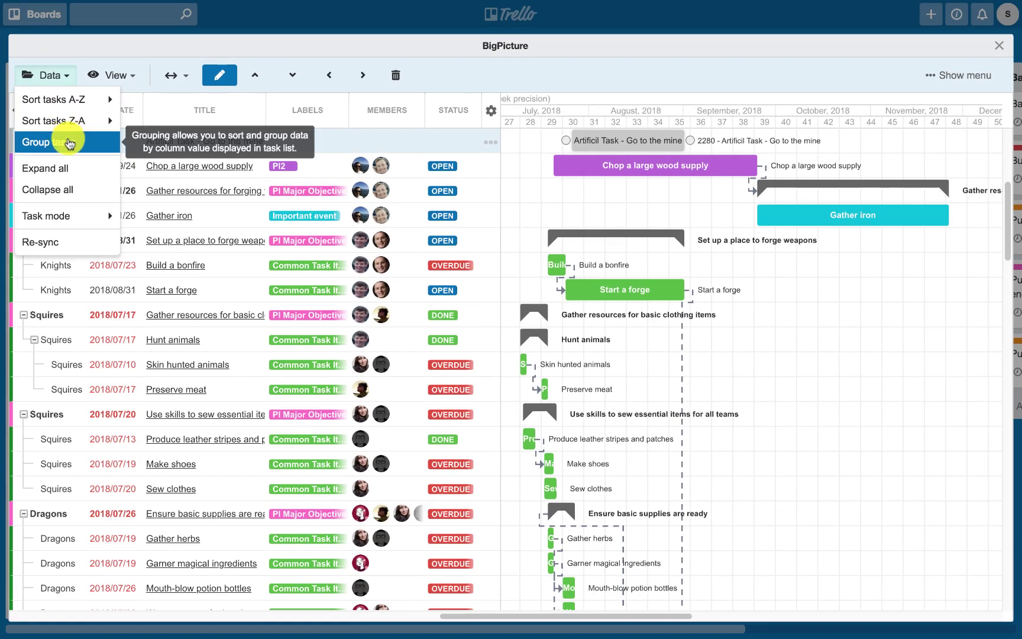
Group tasks by Labels and Status and apply the grouping
{"action": "left_click", "coordinate": [110, 229]}
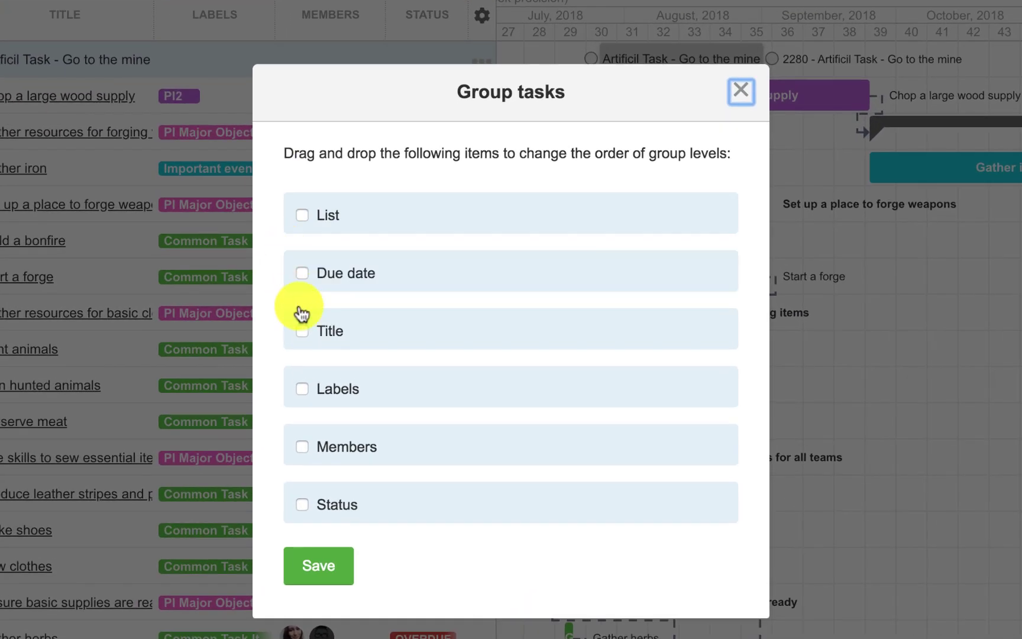
{"action": "left_click", "coordinate": [302, 334]}
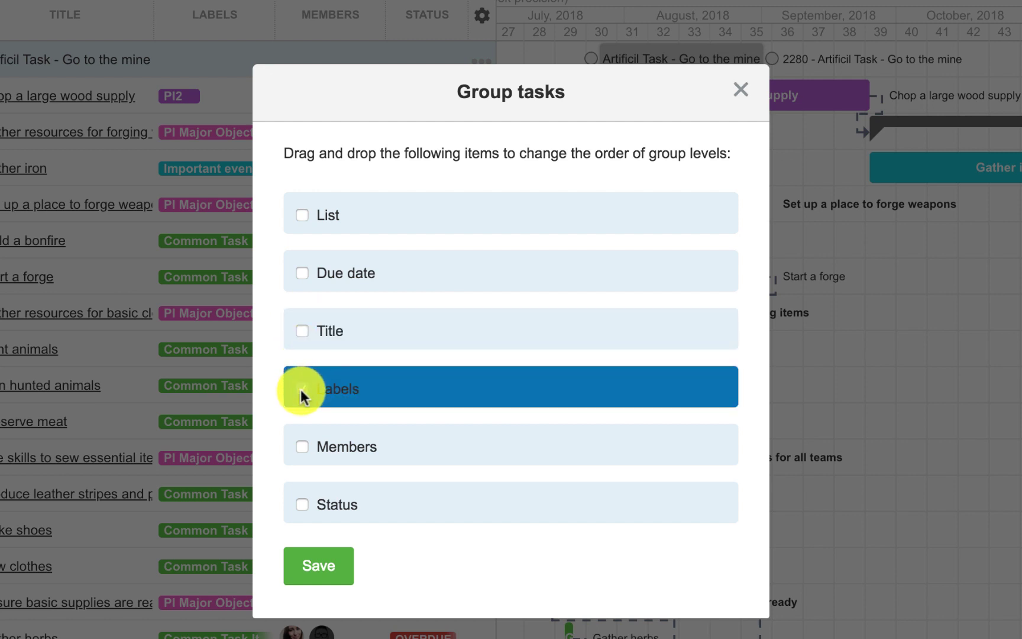
{"action": "left_click", "coordinate": [301, 447]}
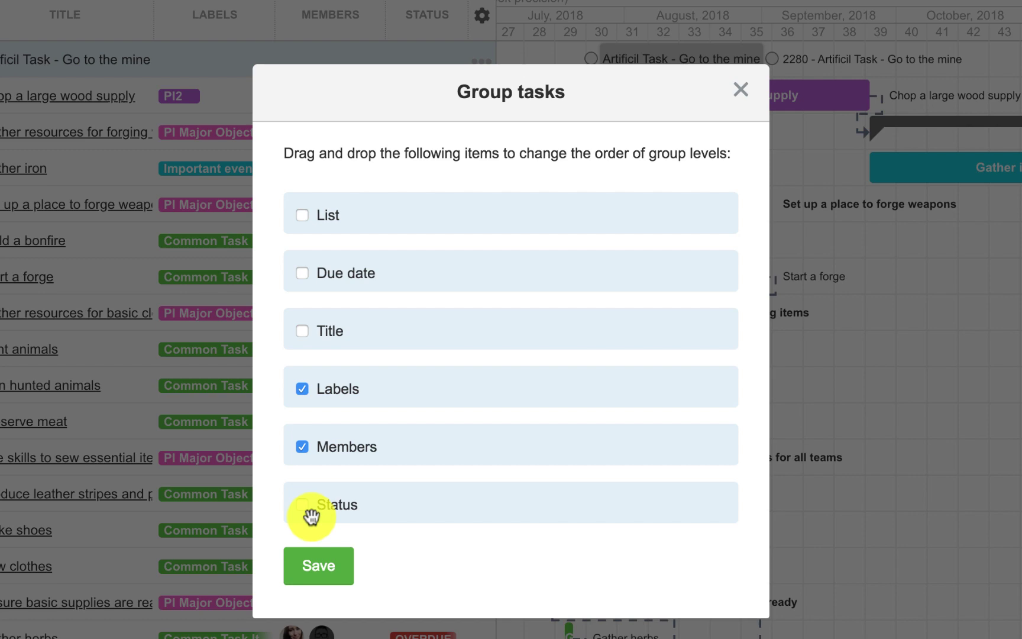
{"action": "left_click", "coordinate": [302, 447]}
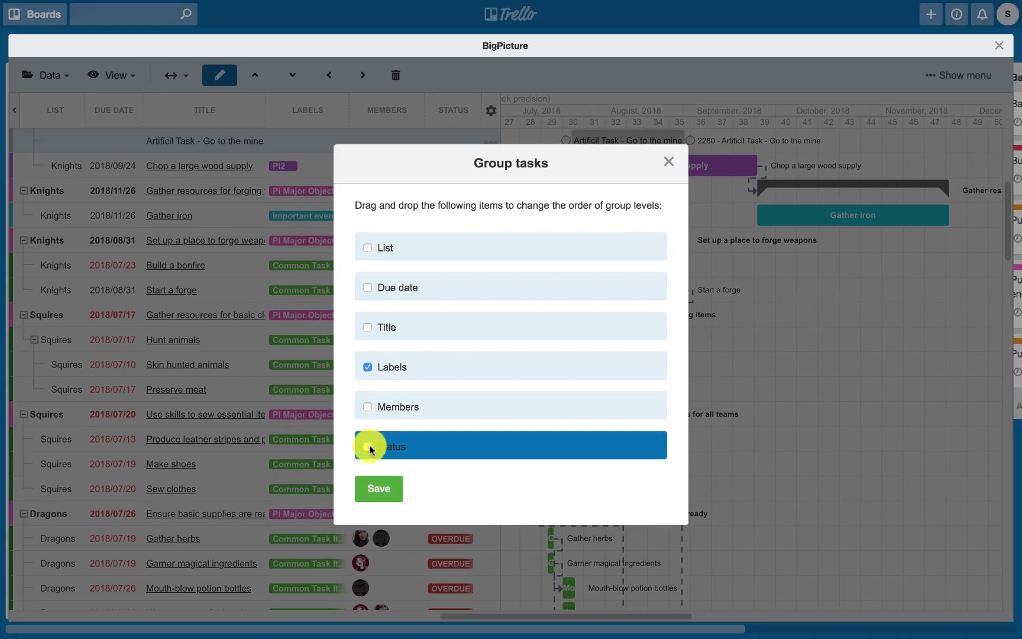
{"action": "left_click", "coordinate": [368, 447]}
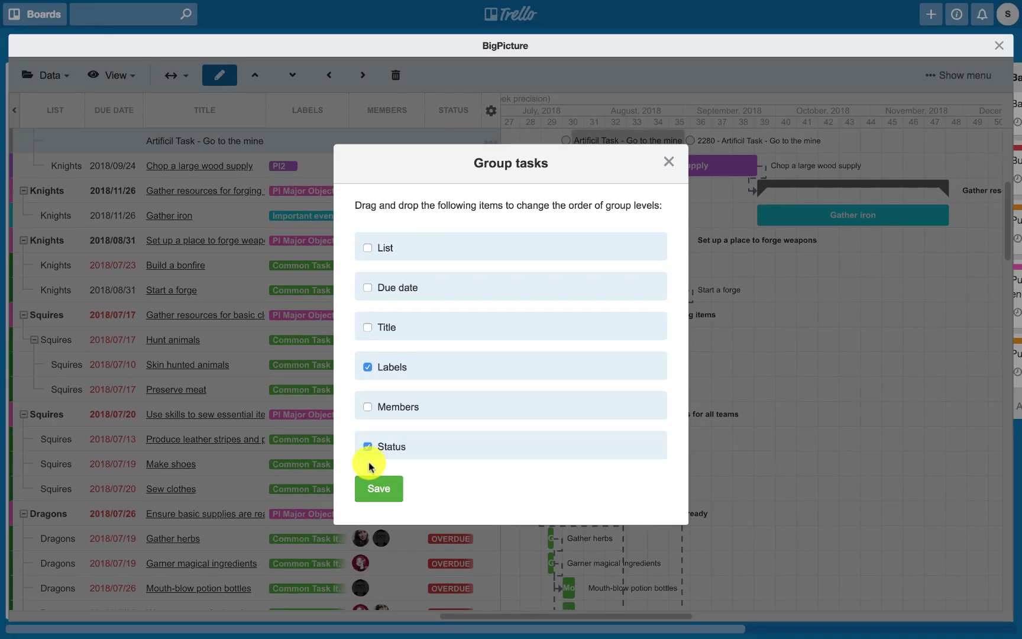
{"action": "left_click", "coordinate": [378, 488]}
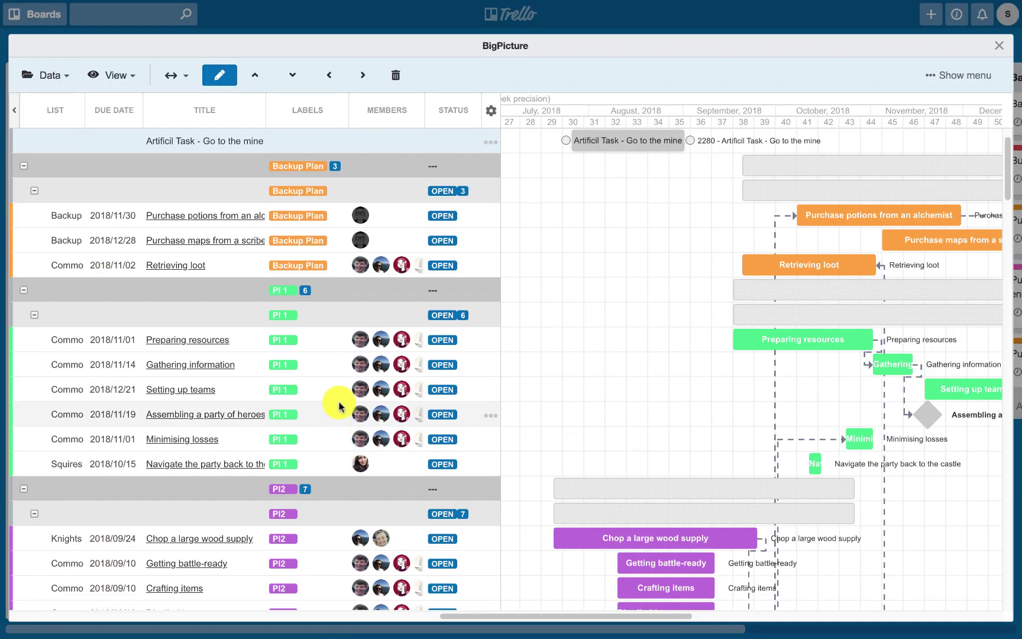
Select the Purchase maps from a scribe task and scroll through the grouped list
{"action": "left_click", "coordinate": [392, 239]}
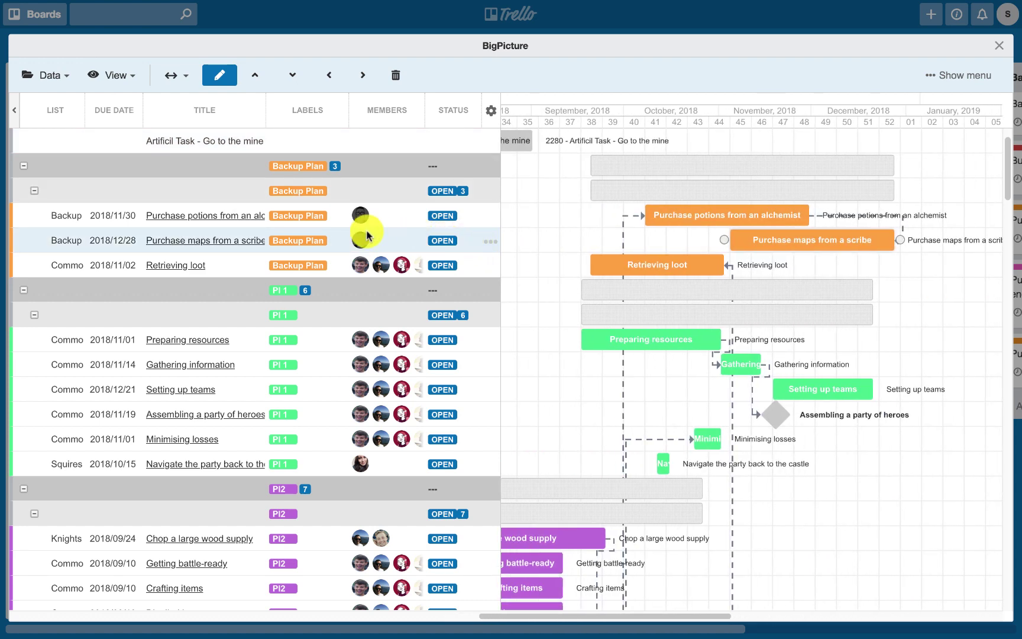
{"action": "scroll", "coordinate": [365, 232], "scroll_direction": "down", "scroll_amount": 5}
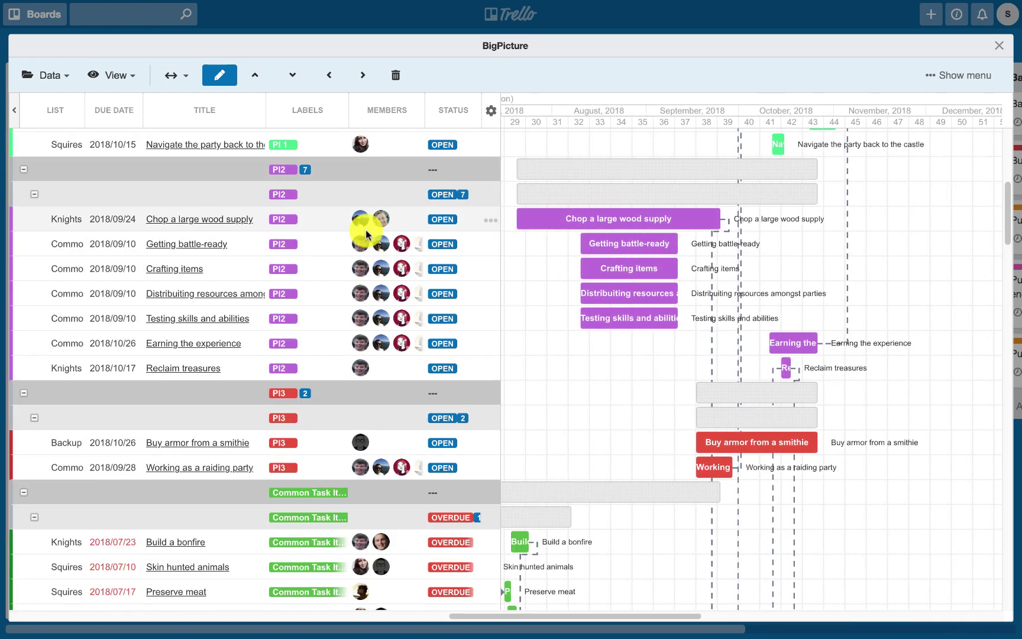
{"action": "scroll", "coordinate": [366, 229], "scroll_direction": "down", "scroll_amount": 2}
{"action": "scroll", "coordinate": [365, 229], "scroll_direction": "down", "scroll_amount": 8}
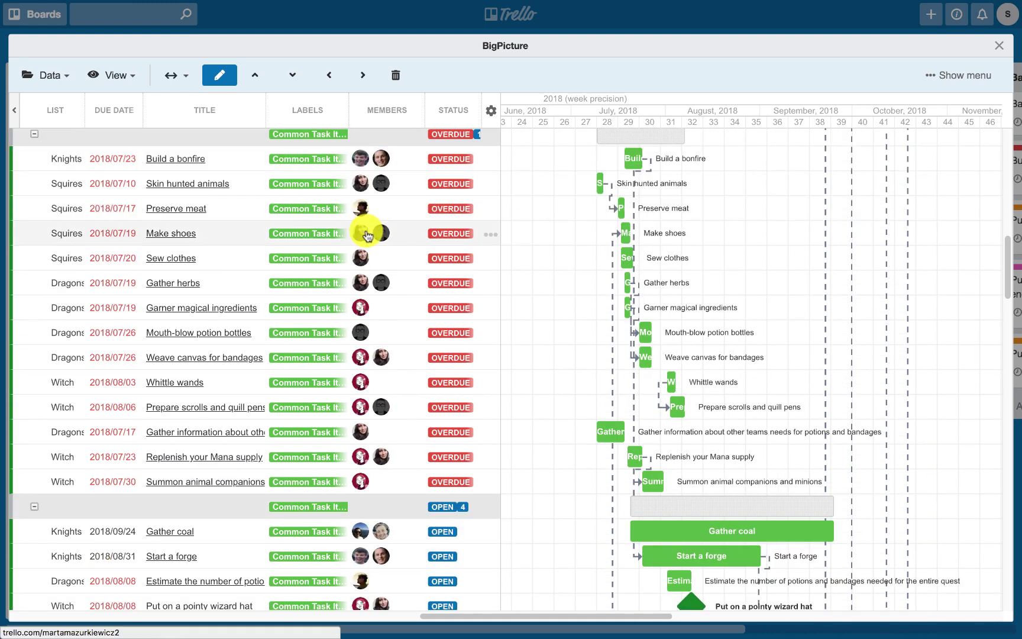
{"action": "scroll", "coordinate": [367, 233], "scroll_direction": "down", "scroll_amount": 4}
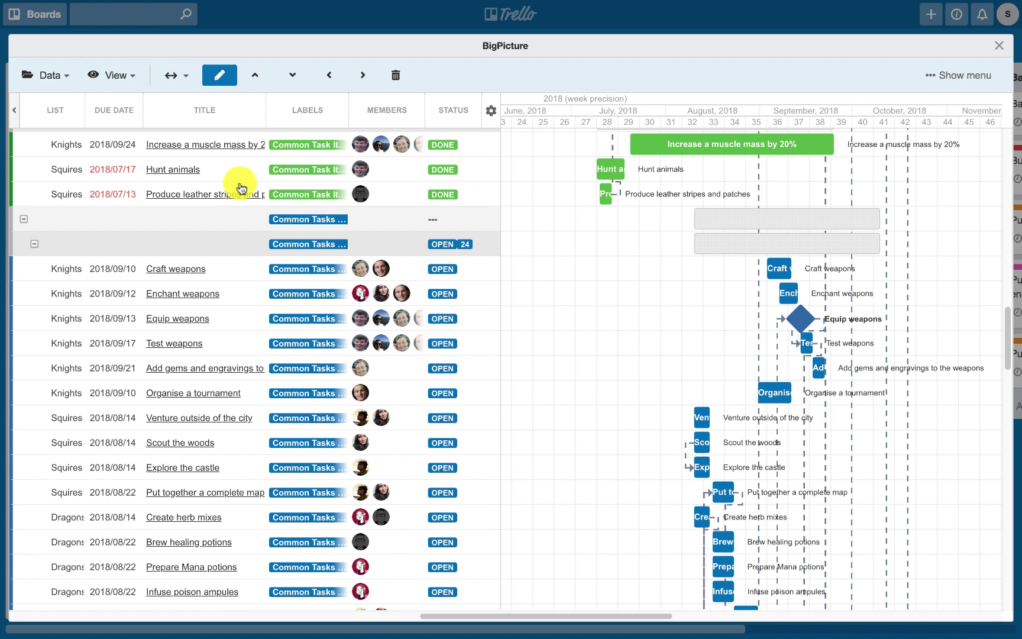
Remove the Labels and Status grouping and save the settings
{"action": "left_click", "coordinate": [59, 77]}
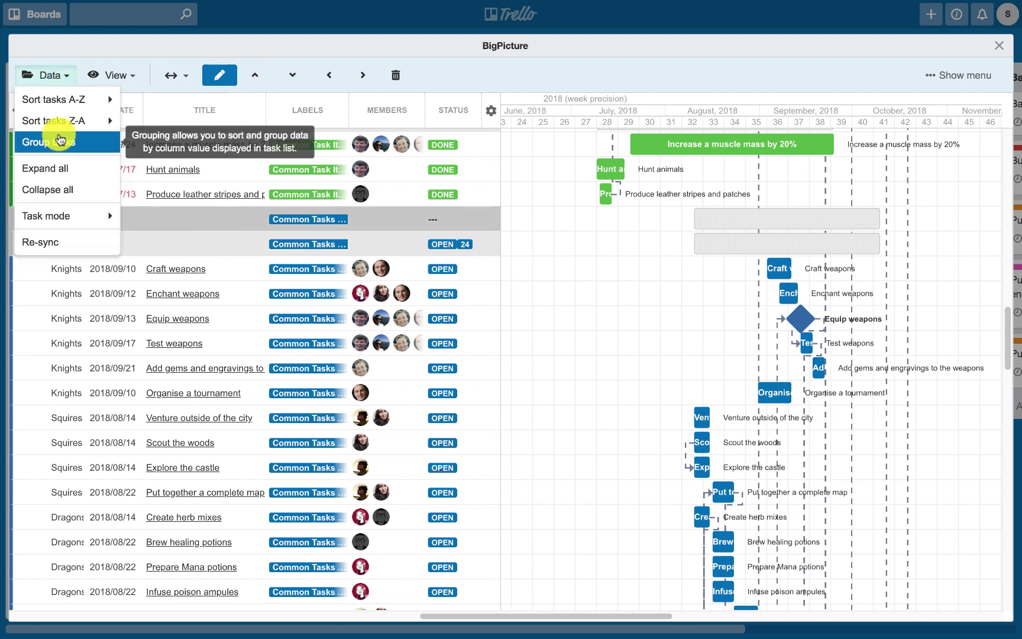
{"action": "left_click", "coordinate": [54, 141]}
{"action": "left_click", "coordinate": [367, 248]}
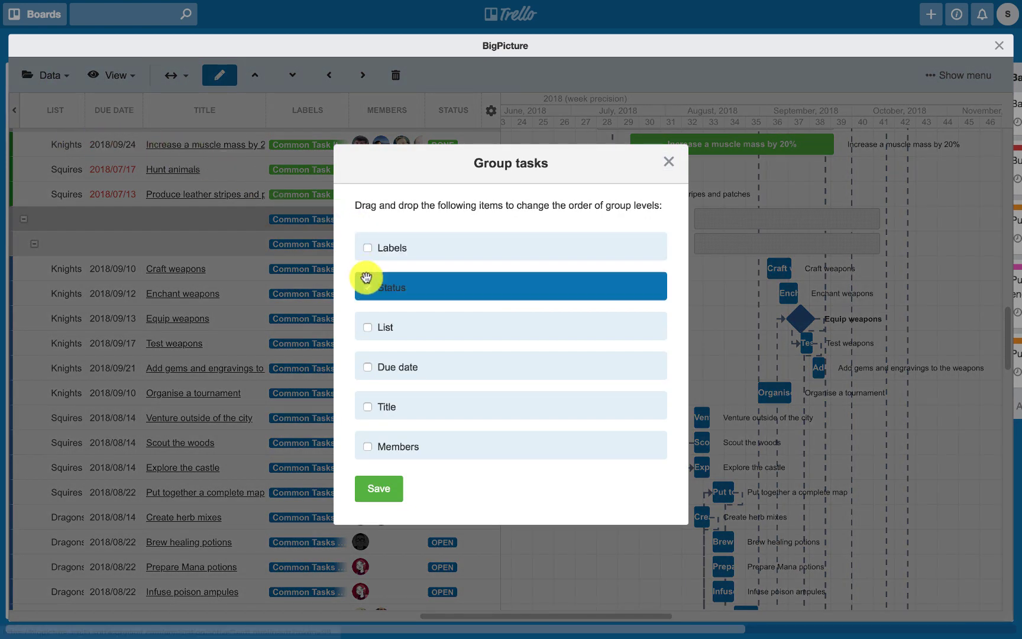
{"action": "left_click", "coordinate": [368, 290]}
{"action": "left_click", "coordinate": [379, 488]}
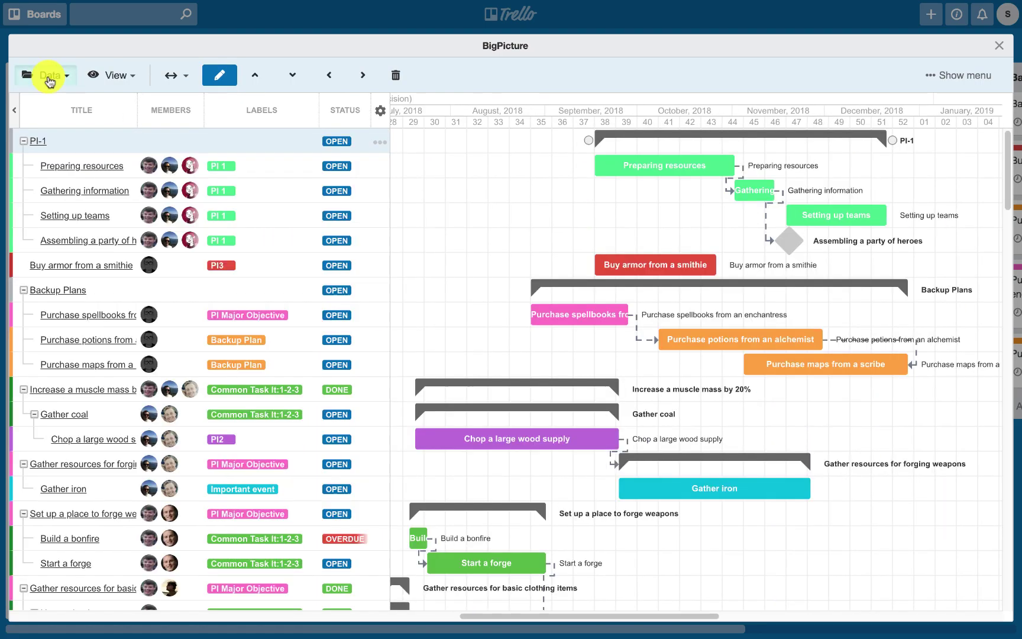
Collapse all task groups, then expand them all again
{"action": "left_click", "coordinate": [49, 77]}
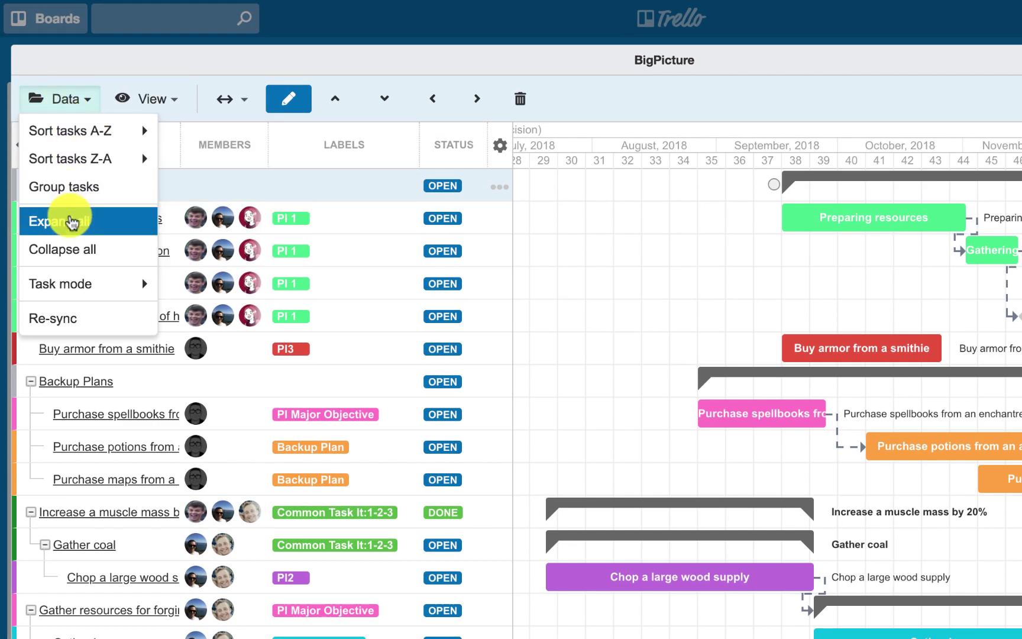
{"action": "left_click", "coordinate": [68, 249]}
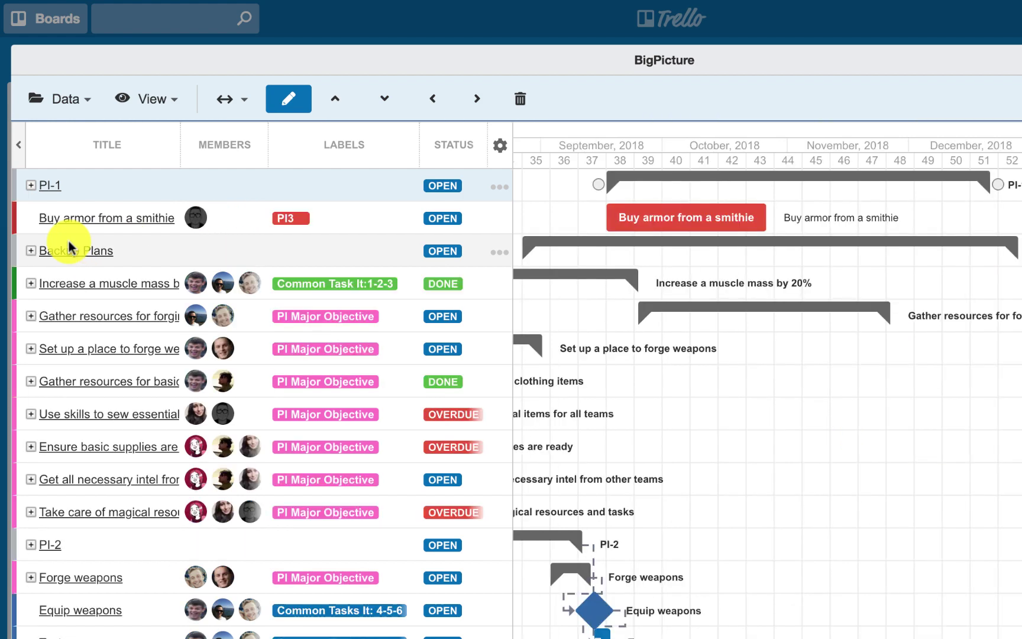
{"action": "left_click", "coordinate": [74, 107]}
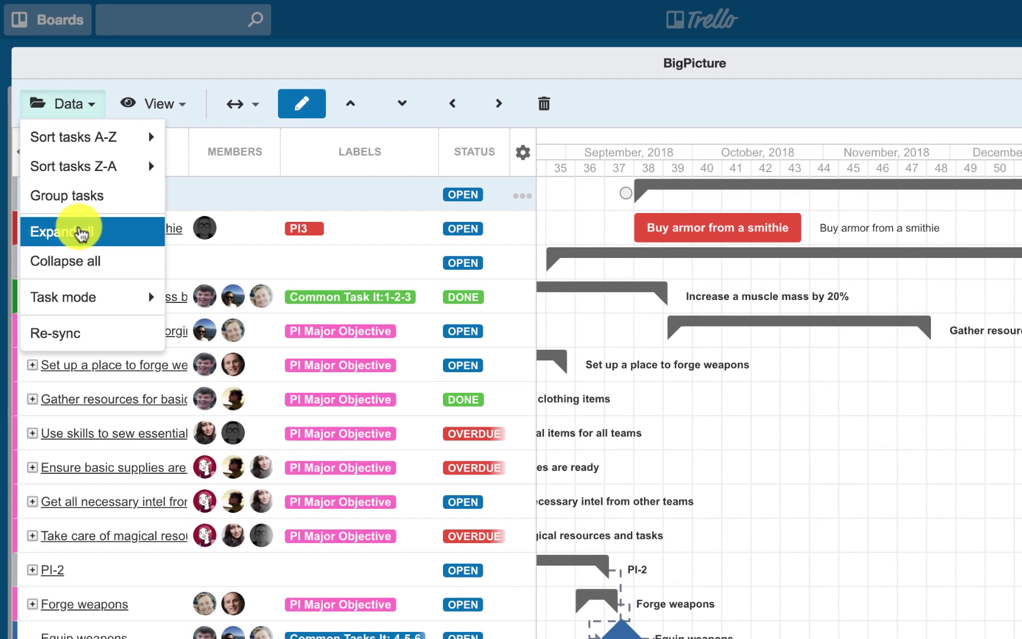
{"action": "left_click", "coordinate": [81, 235]}
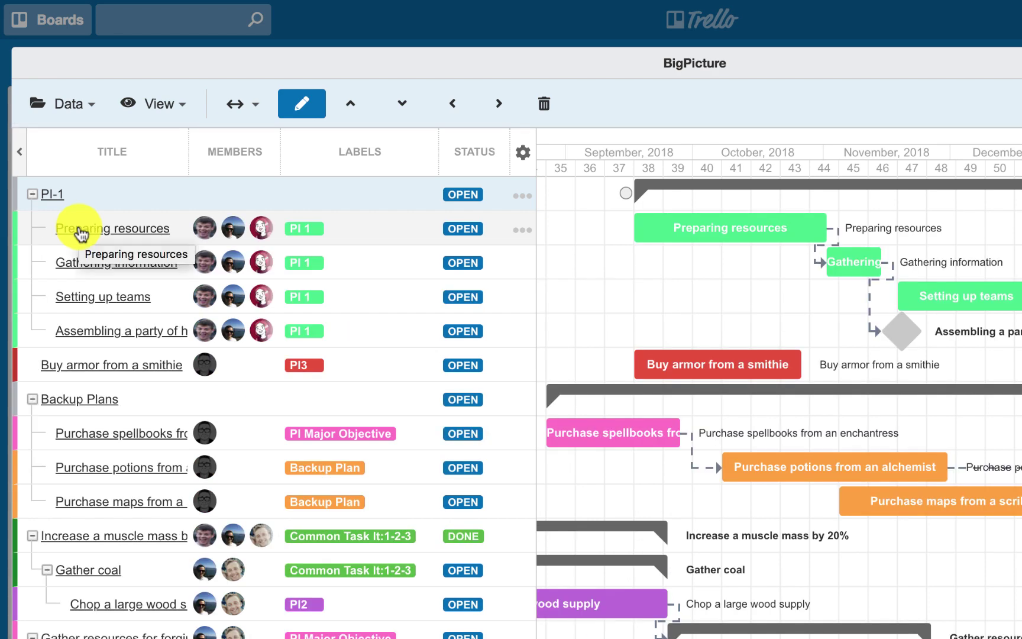
Collapse and re-expand Backup Plans, Increase a muscle mass by 20% and Gather resources groups, then collapse all
{"action": "left_click", "coordinate": [33, 401]}
{"action": "left_click", "coordinate": [31, 435]}
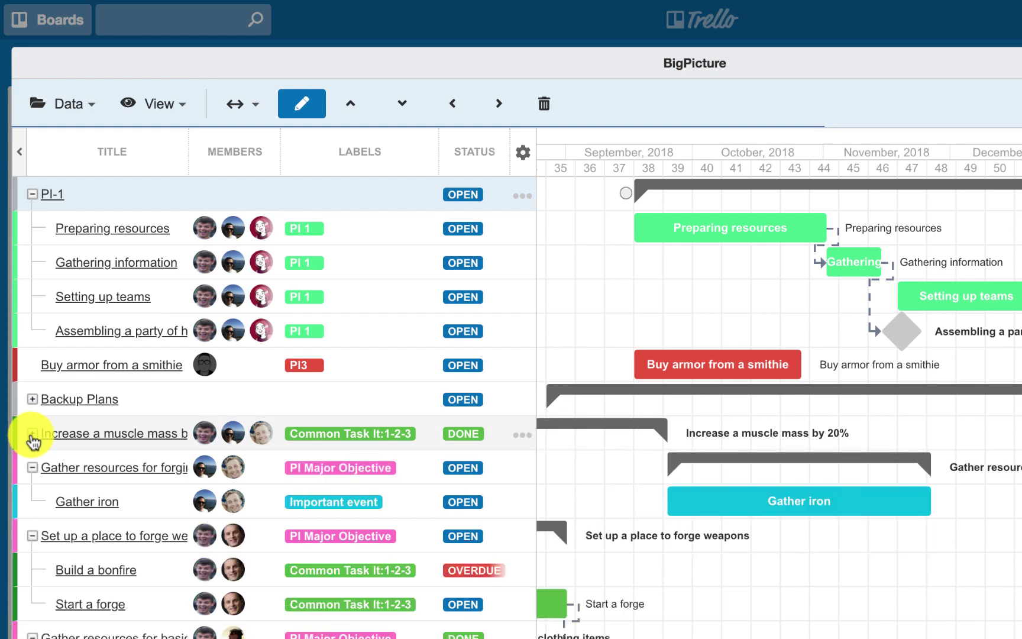
{"action": "left_click", "coordinate": [27, 470]}
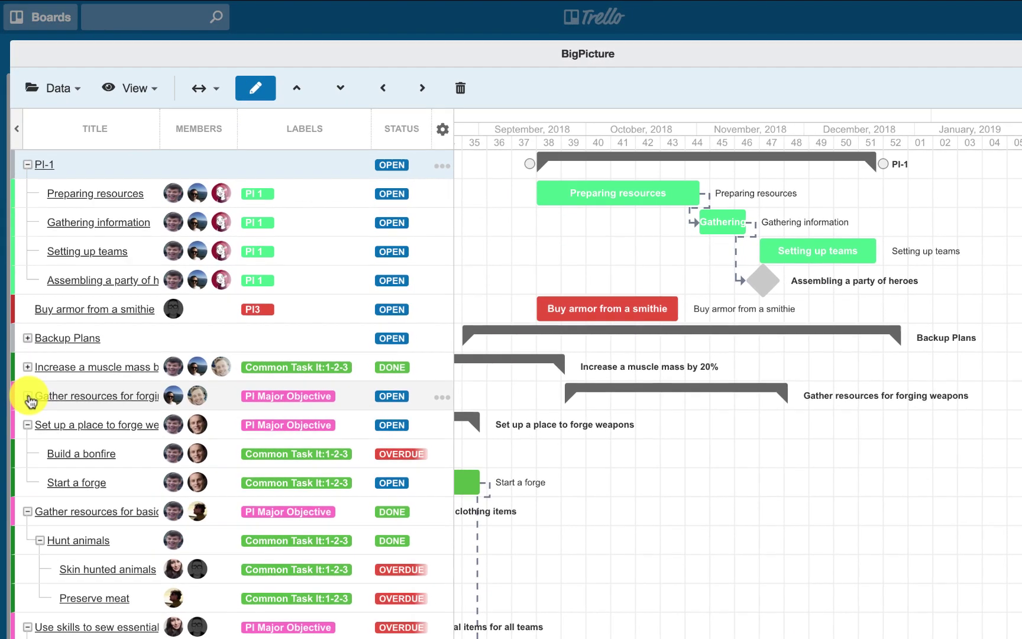
{"action": "left_click", "coordinate": [30, 433]}
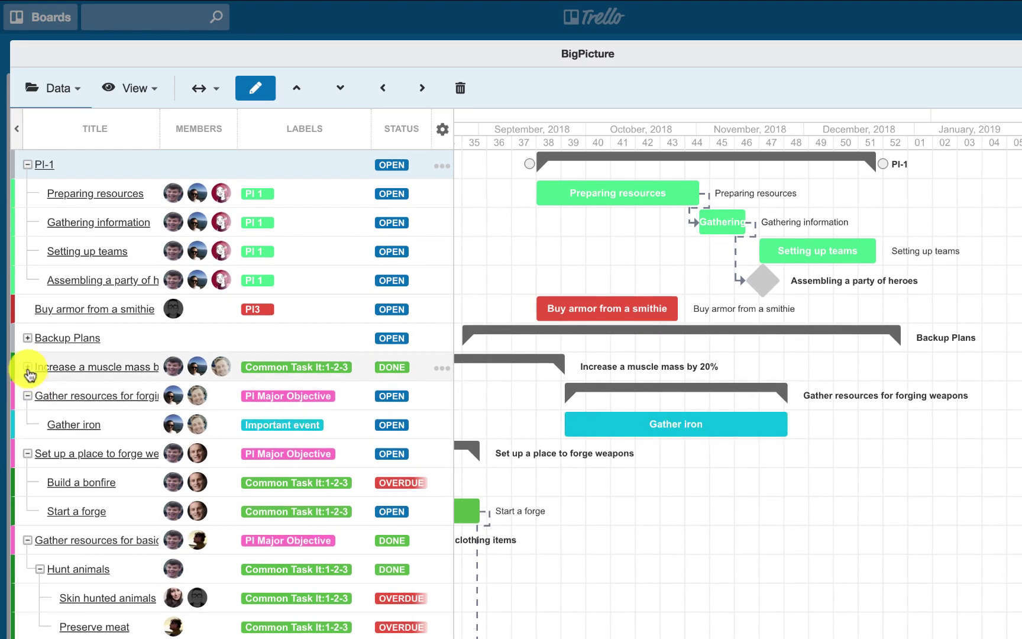
{"action": "left_click", "coordinate": [28, 369]}
{"action": "left_click", "coordinate": [28, 339]}
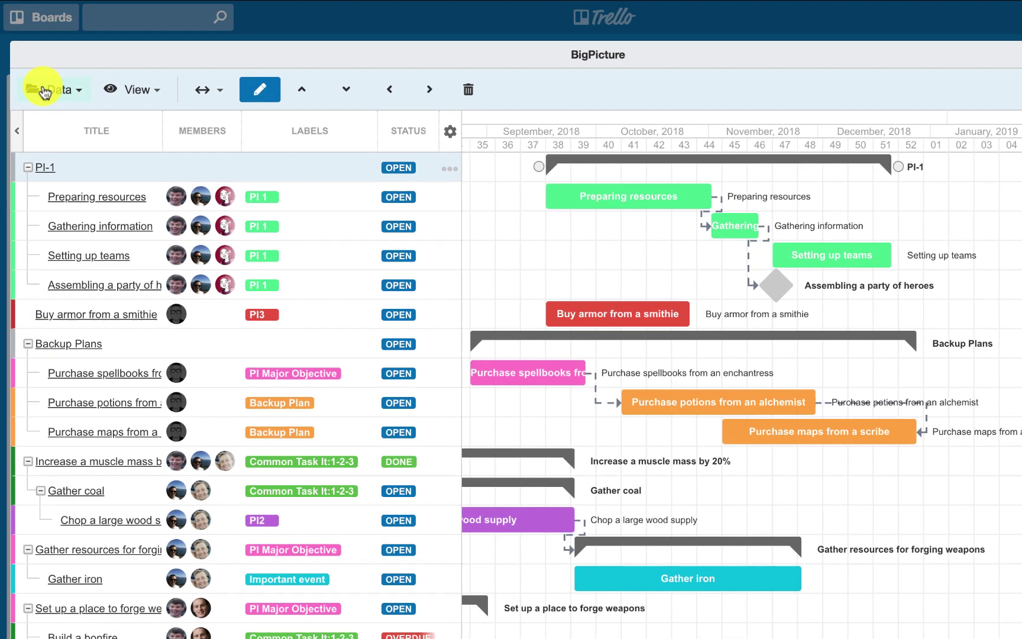
{"action": "left_click", "coordinate": [37, 89]}
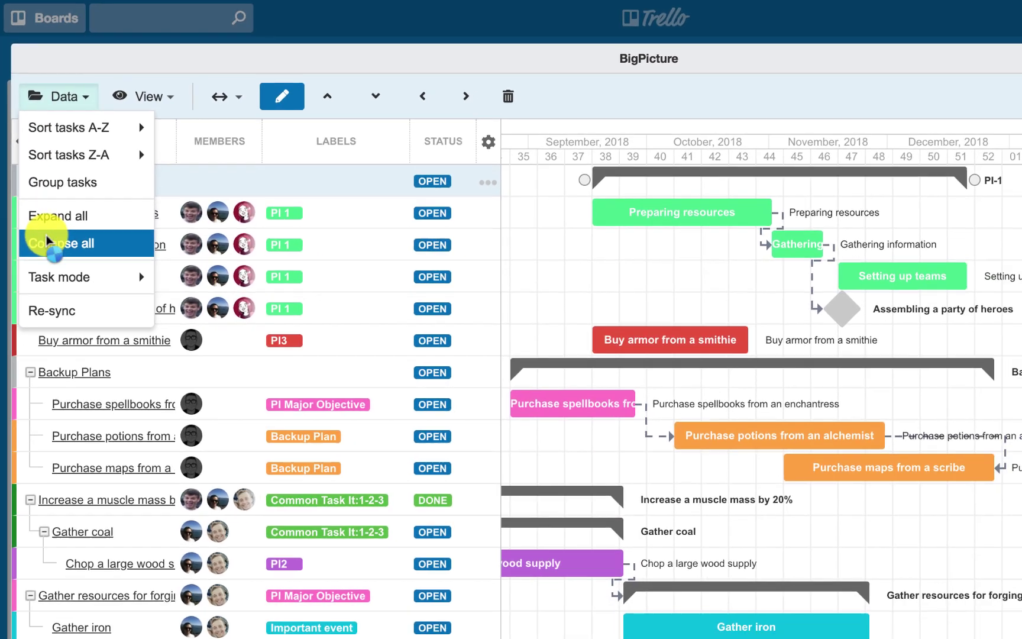
{"action": "left_click", "coordinate": [53, 268]}
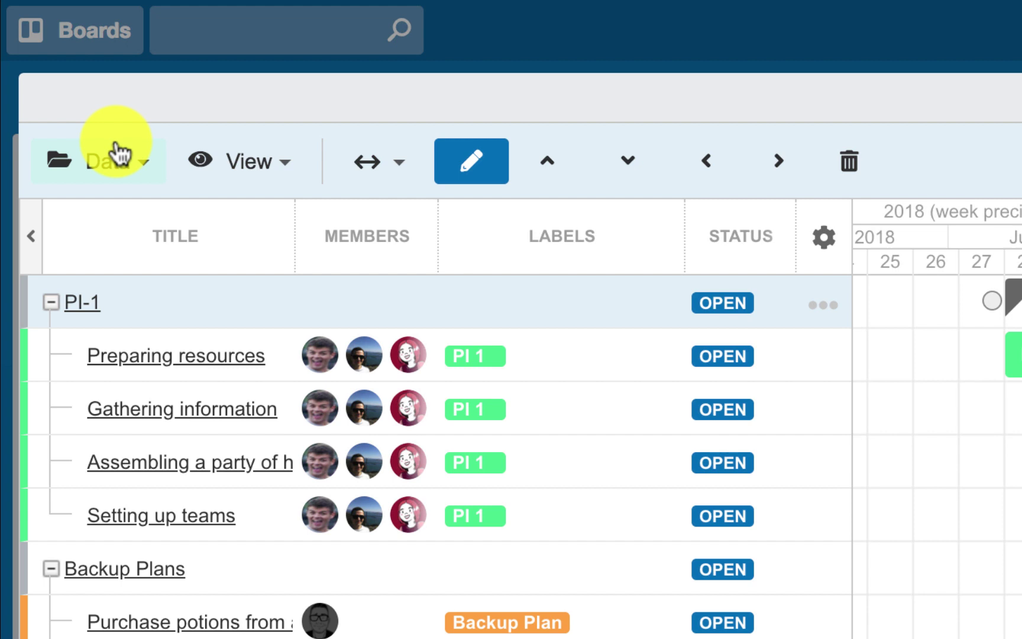
Set the board's task mode and Preparing resources' task mode to Auto
{"action": "left_click", "coordinate": [133, 166]}
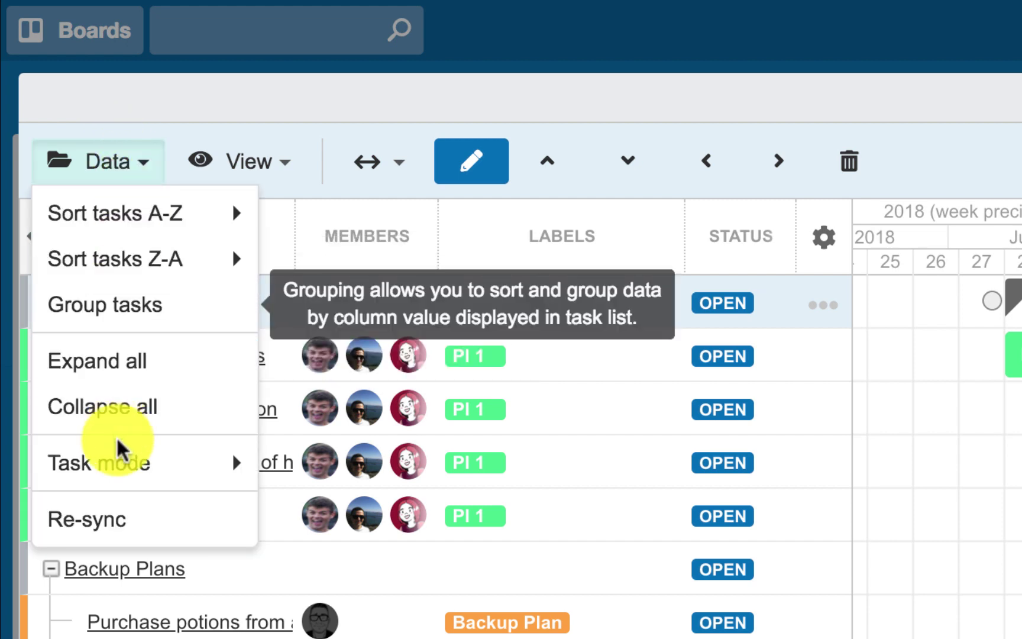
{"action": "mouse_move", "coordinate": [121, 462]}
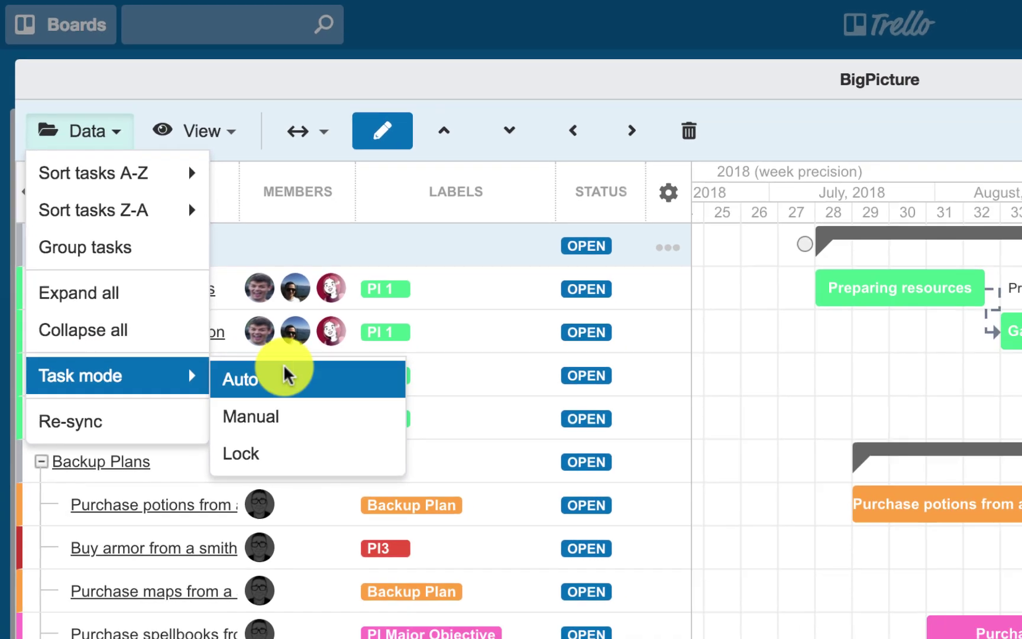
{"action": "left_click", "coordinate": [331, 468]}
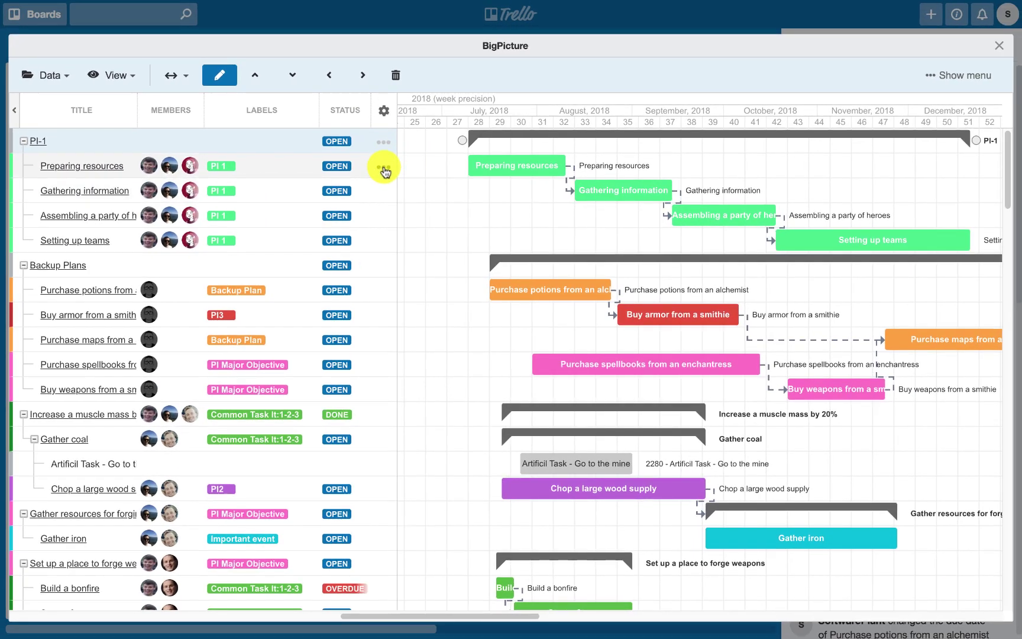
{"action": "left_click", "coordinate": [402, 175]}
{"action": "mouse_move", "coordinate": [418, 181]}
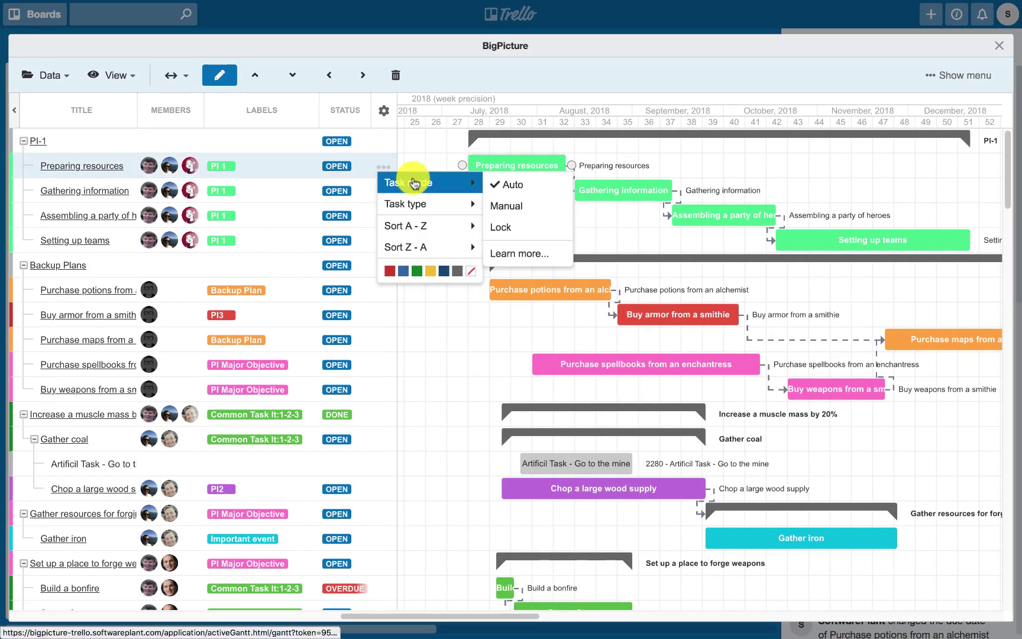
{"action": "left_click", "coordinate": [505, 182]}
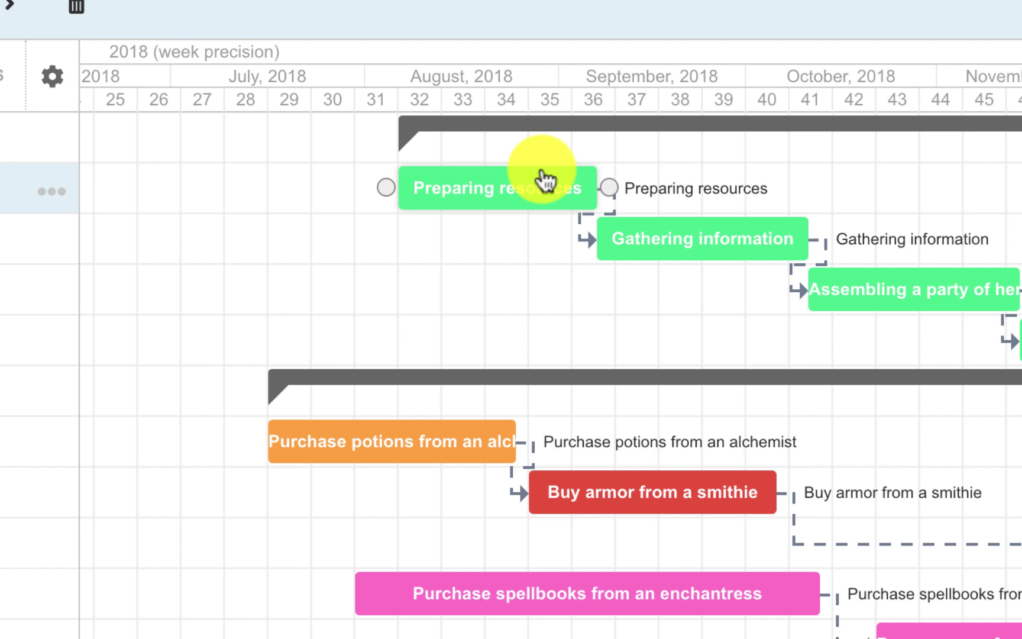
Drag Preparing resources about two and a half weeks later, then a little further
{"action": "left_click_drag", "start_coordinate": [543, 178], "coordinate": [677, 164]}
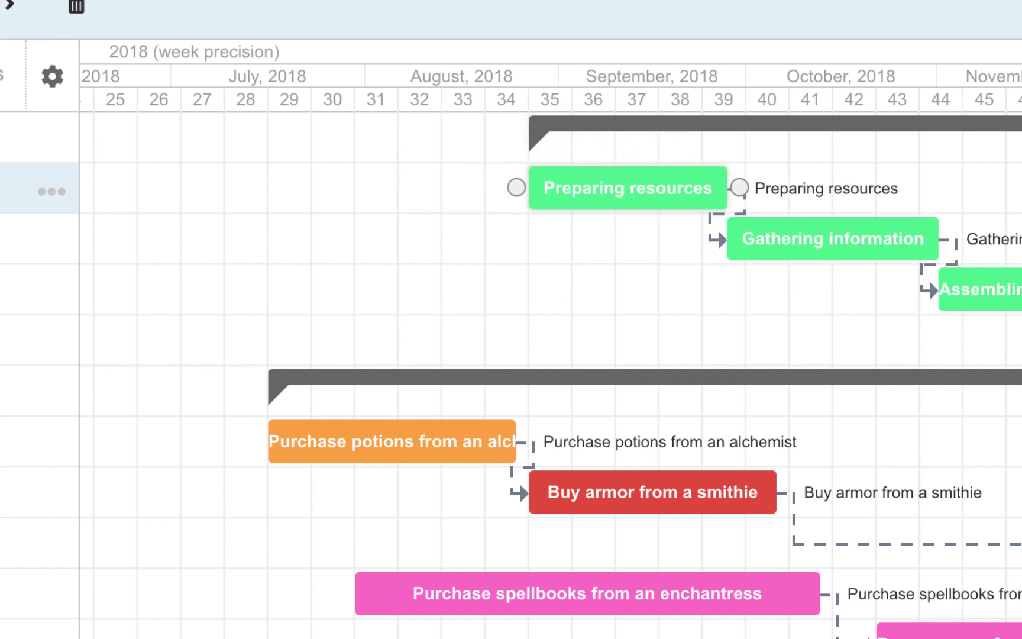
{"action": "scroll", "coordinate": [360, 534], "scroll_direction": "right", "scroll_amount": 10}
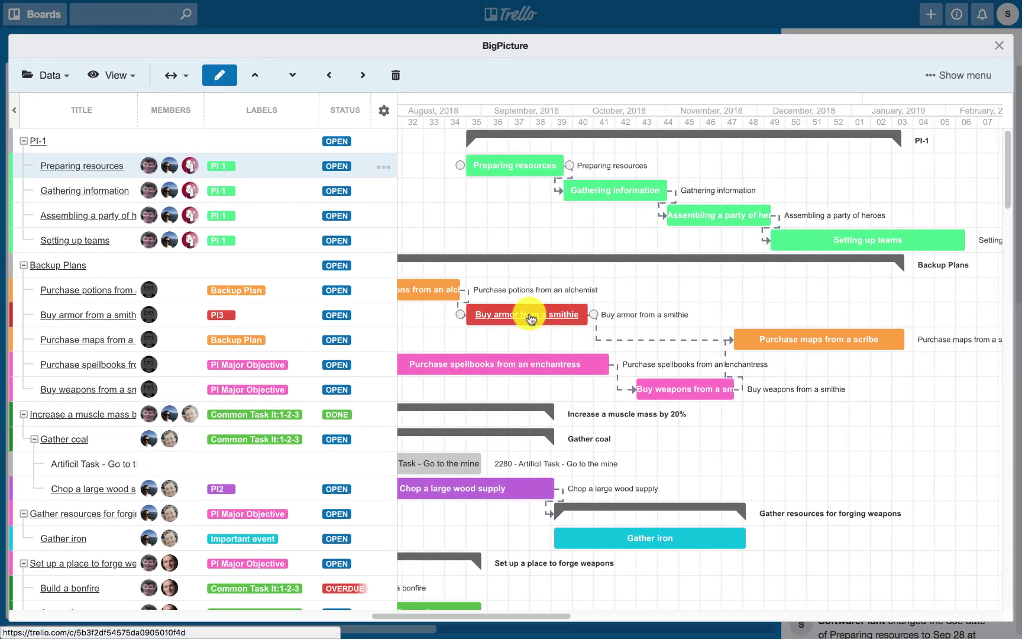
{"action": "left_click_drag", "start_coordinate": [502, 161], "coordinate": [612, 160]}
{"action": "scroll", "coordinate": [611, 161], "scroll_direction": "right", "scroll_amount": 4}
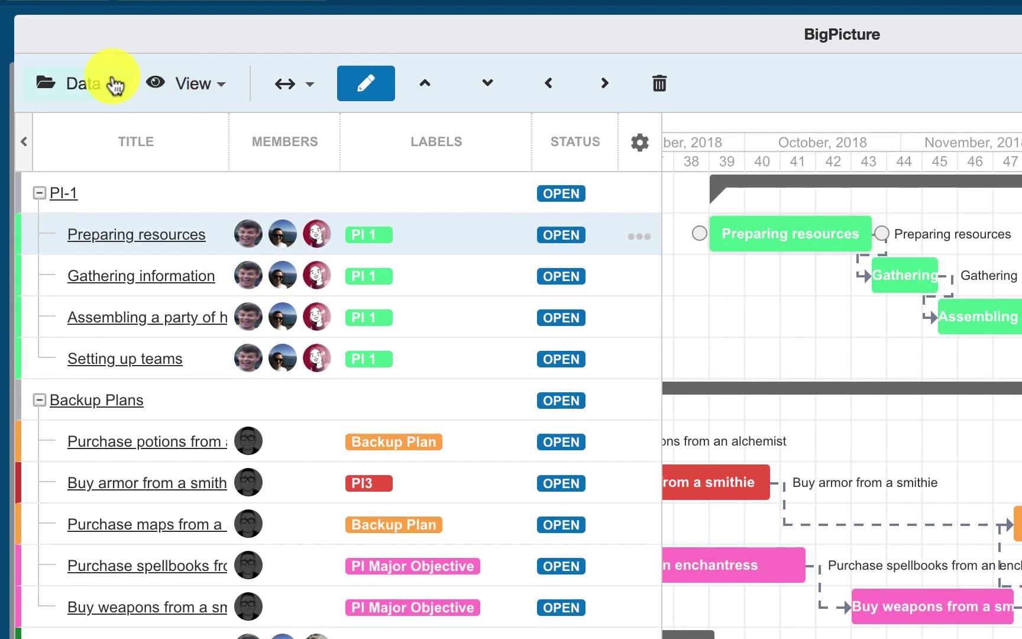
Switch all tasks to Manual scheduling mode
{"action": "left_click", "coordinate": [74, 76]}
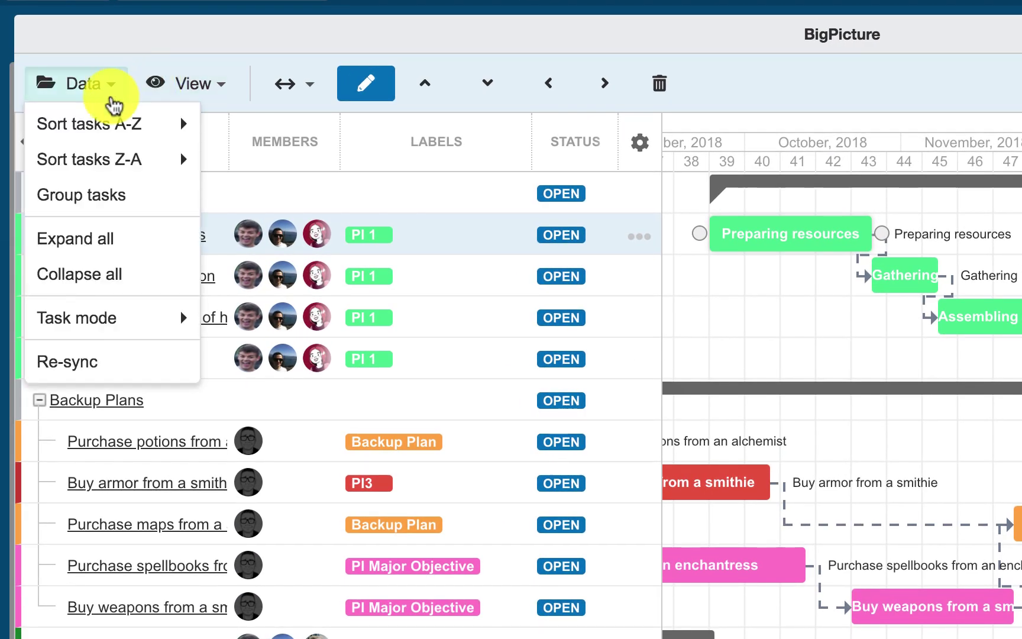
{"action": "mouse_move", "coordinate": [75, 245]}
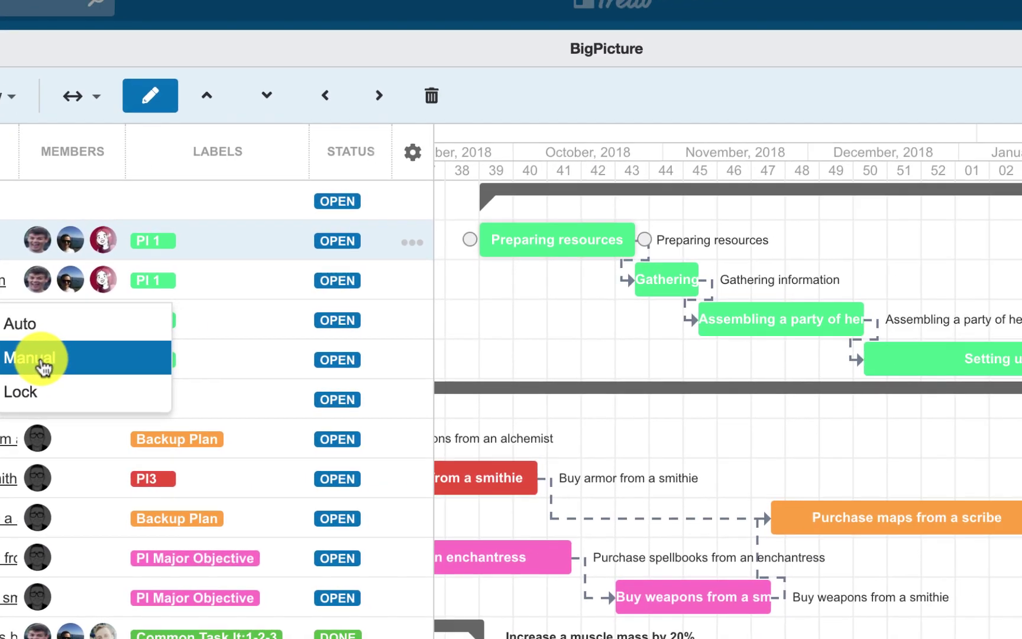
{"action": "left_click", "coordinate": [43, 366]}
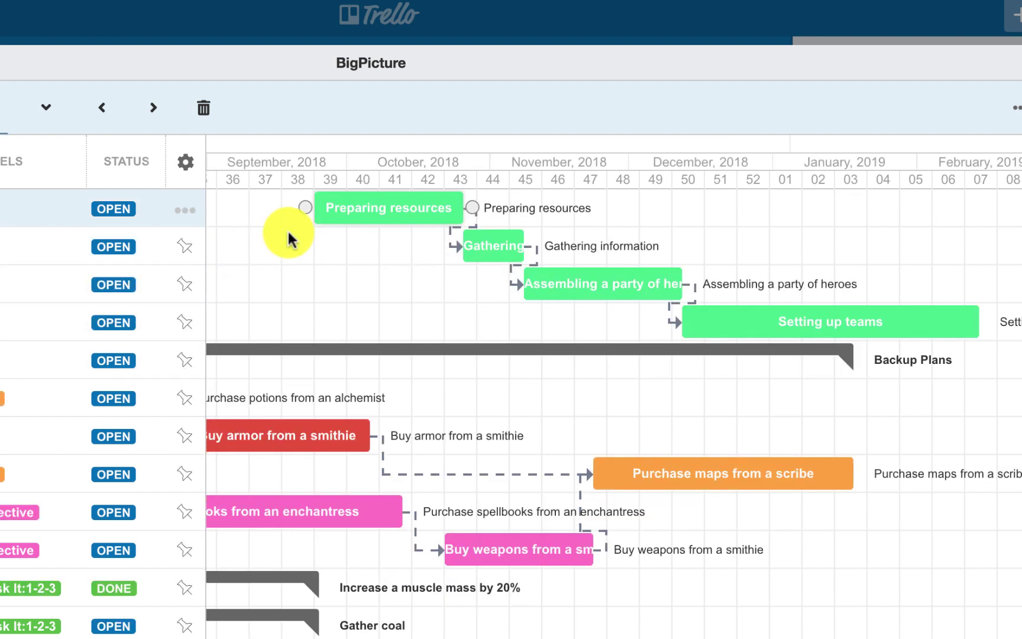
Move Preparing resources earlier into September and fix the PI-1 period to match
{"action": "left_click", "coordinate": [189, 212]}
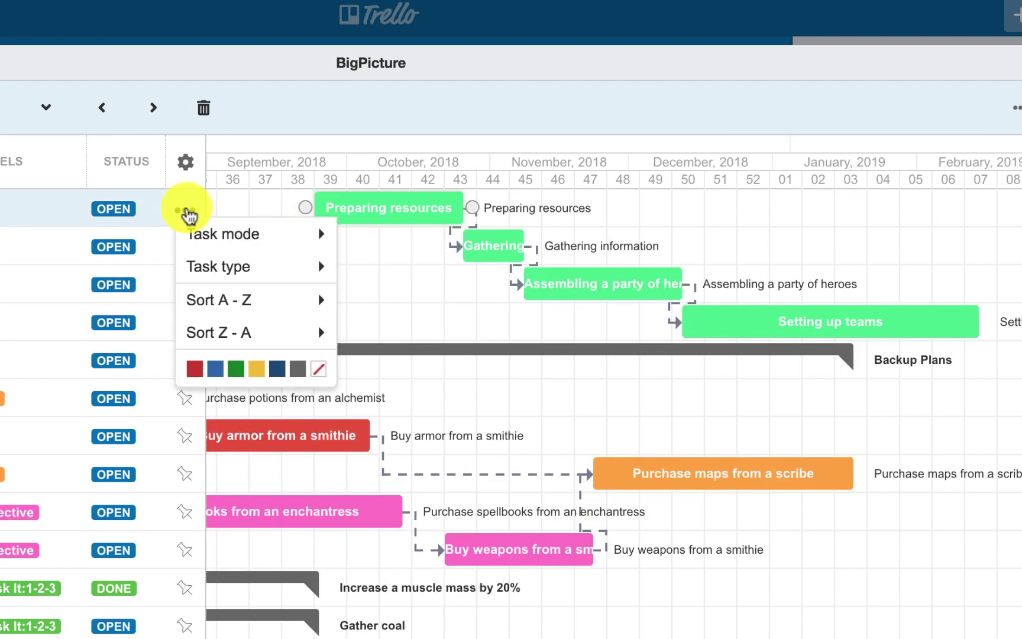
{"action": "mouse_move", "coordinate": [204, 236]}
{"action": "scroll", "coordinate": [223, 210], "scroll_direction": "down", "scroll_amount": 3}
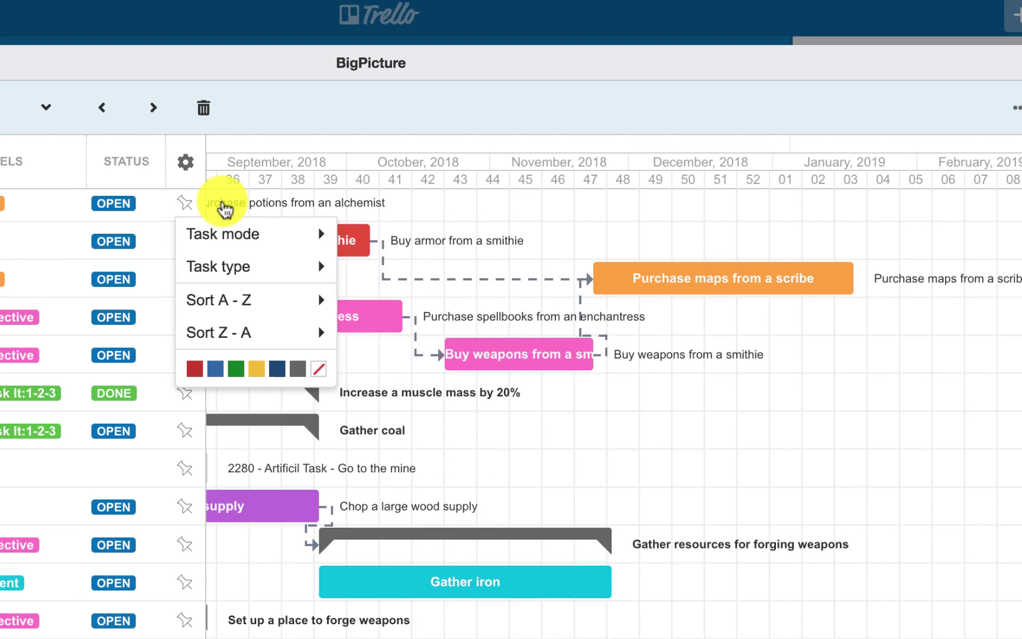
{"action": "scroll", "coordinate": [223, 208], "scroll_direction": "up", "scroll_amount": 4}
{"action": "left_click", "coordinate": [227, 208]}
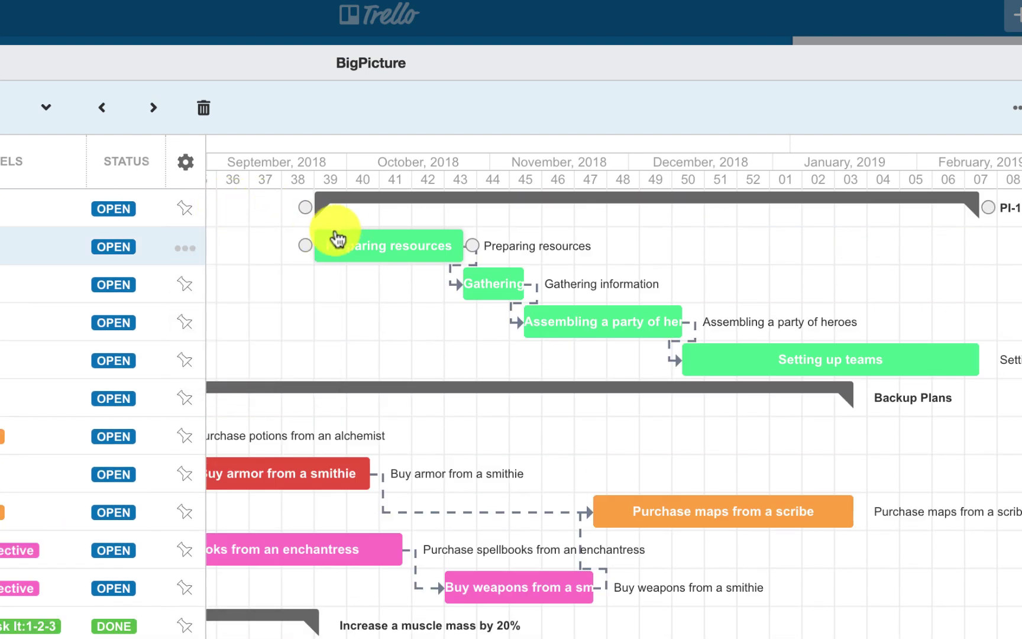
{"action": "left_click_drag", "start_coordinate": [351, 239], "coordinate": [296, 249]}
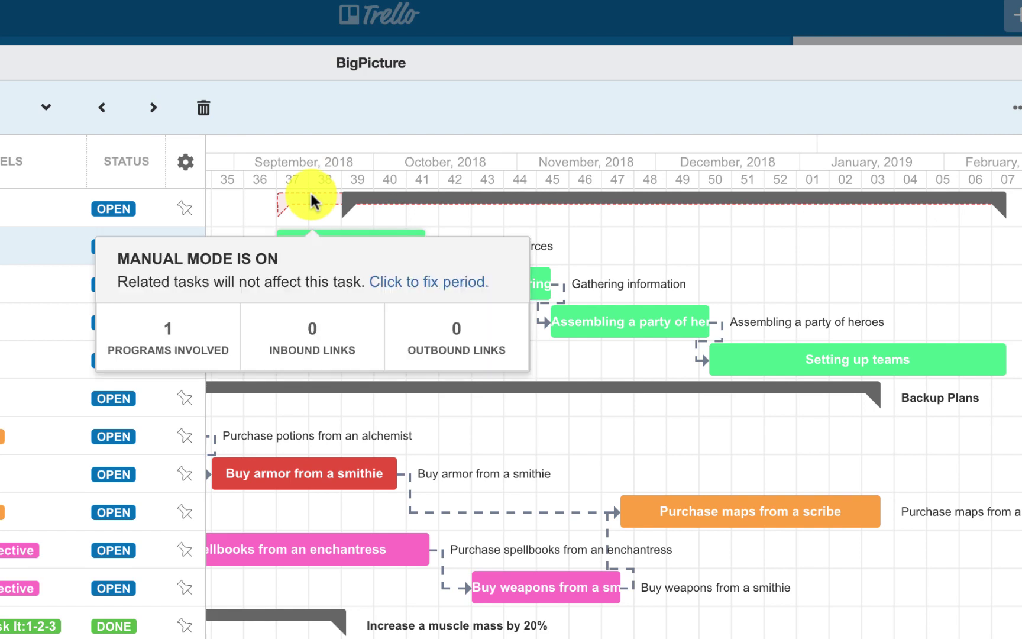
{"action": "left_click", "coordinate": [388, 283]}
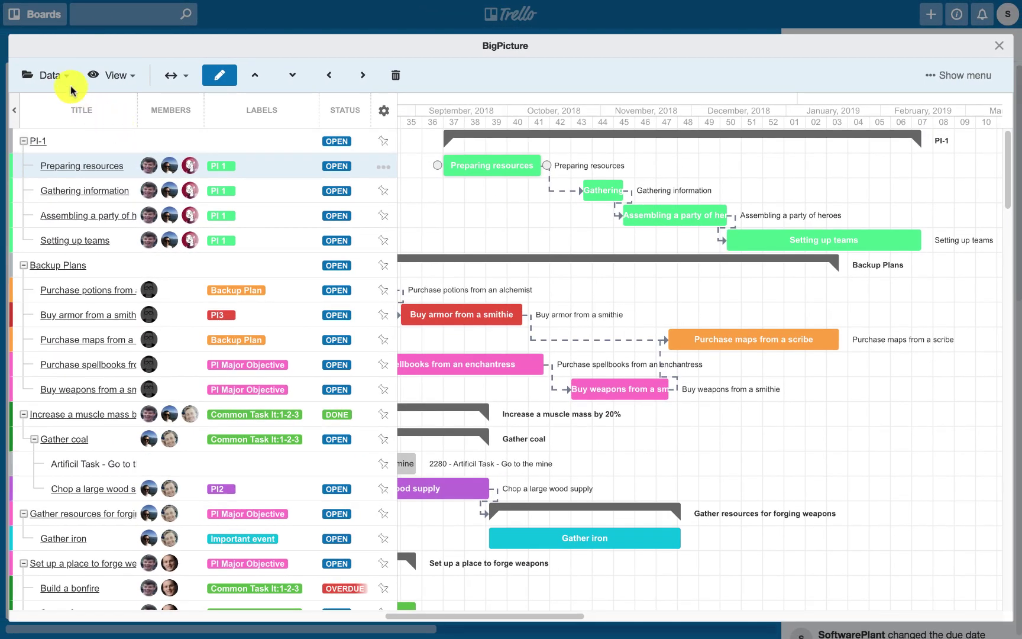
Switch all tasks to Locked scheduling mode
{"action": "left_click", "coordinate": [57, 77]}
{"action": "mouse_move", "coordinate": [73, 215]}
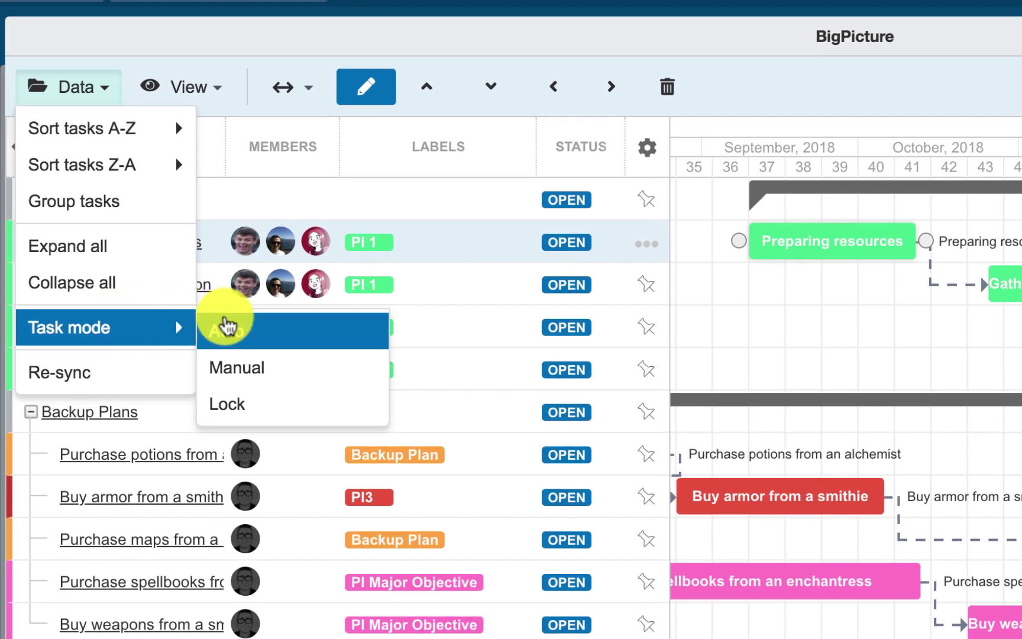
{"action": "left_click", "coordinate": [254, 409]}
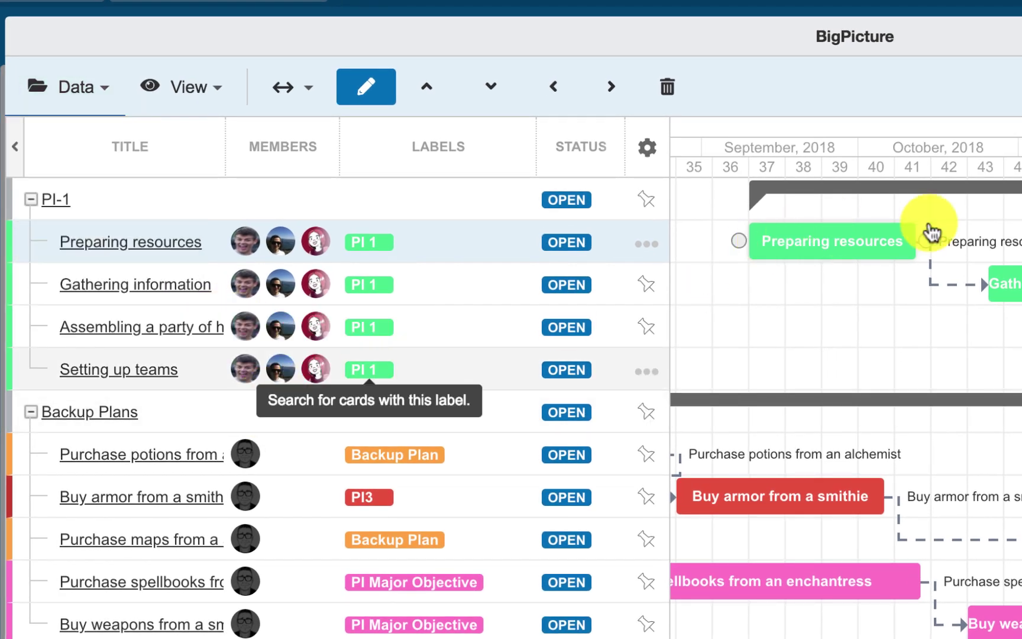
{"action": "scroll", "coordinate": [919, 250], "scroll_direction": "down", "scroll_amount": 1}
{"action": "scroll", "coordinate": [877, 241], "scroll_direction": "down", "scroll_amount": 5}
{"action": "scroll", "coordinate": [877, 241], "scroll_direction": "up", "scroll_amount": 6}
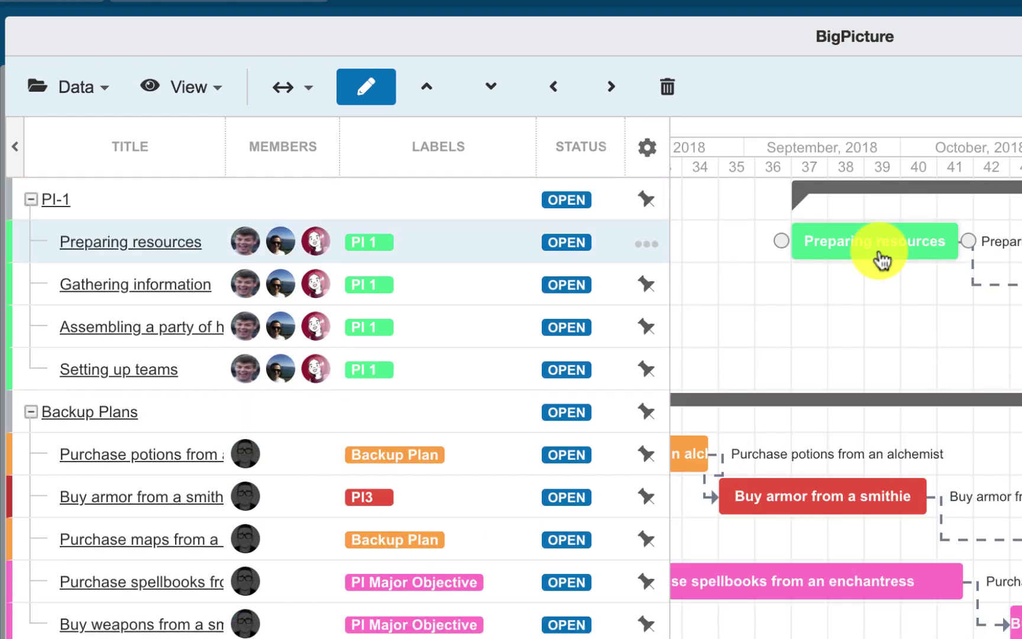
Check Preparing resources' task mode and drag its bar to around November 2018
{"action": "left_click", "coordinate": [650, 248]}
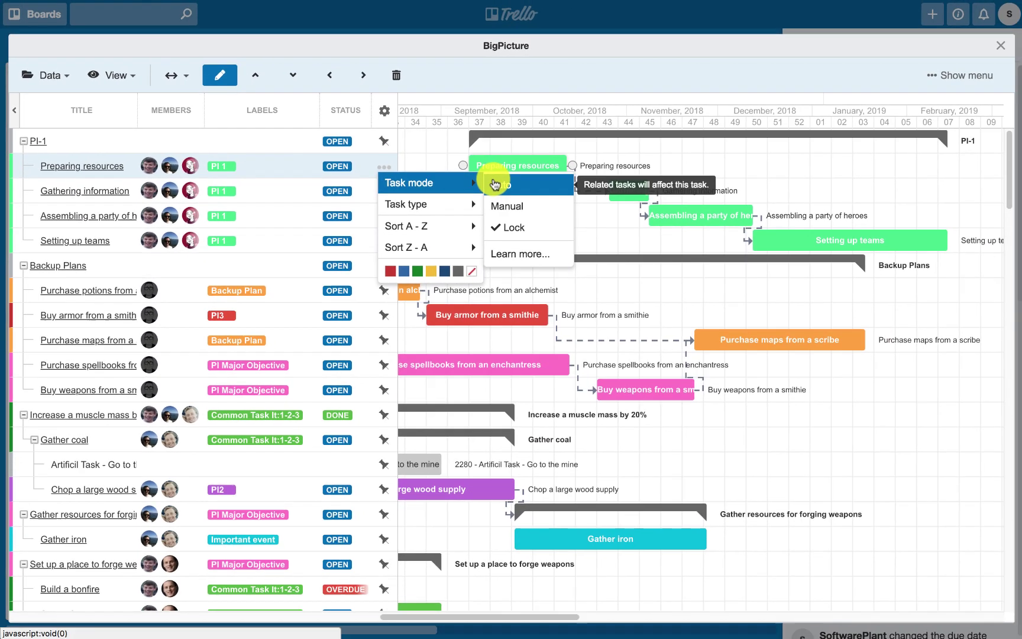
{"action": "left_click", "coordinate": [835, 272]}
{"action": "mouse_move", "coordinate": [506, 165]}
{"action": "left_mouse_down"}
{"action": "mouse_move", "coordinate": [826, 172]}
{"action": "mouse_move", "coordinate": [882, 160]}
{"action": "mouse_move", "coordinate": [884, 171]}
{"action": "mouse_move", "coordinate": [855, 167]}
{"action": "mouse_move", "coordinate": [940, 155]}
{"action": "mouse_move", "coordinate": [936, 171]}
{"action": "mouse_move", "coordinate": [885, 160]}
{"action": "mouse_move", "coordinate": [599, 168]}
{"action": "mouse_move", "coordinate": [493, 159]}
{"action": "left_mouse_up"}
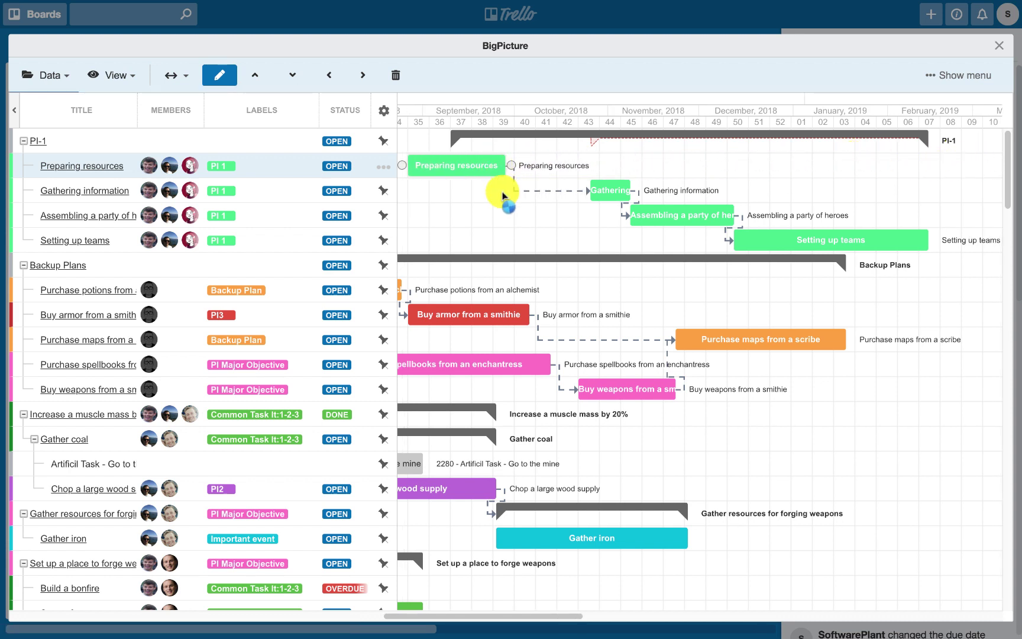
{"action": "left_click_drag", "start_coordinate": [791, 160], "coordinate": [601, 172]}
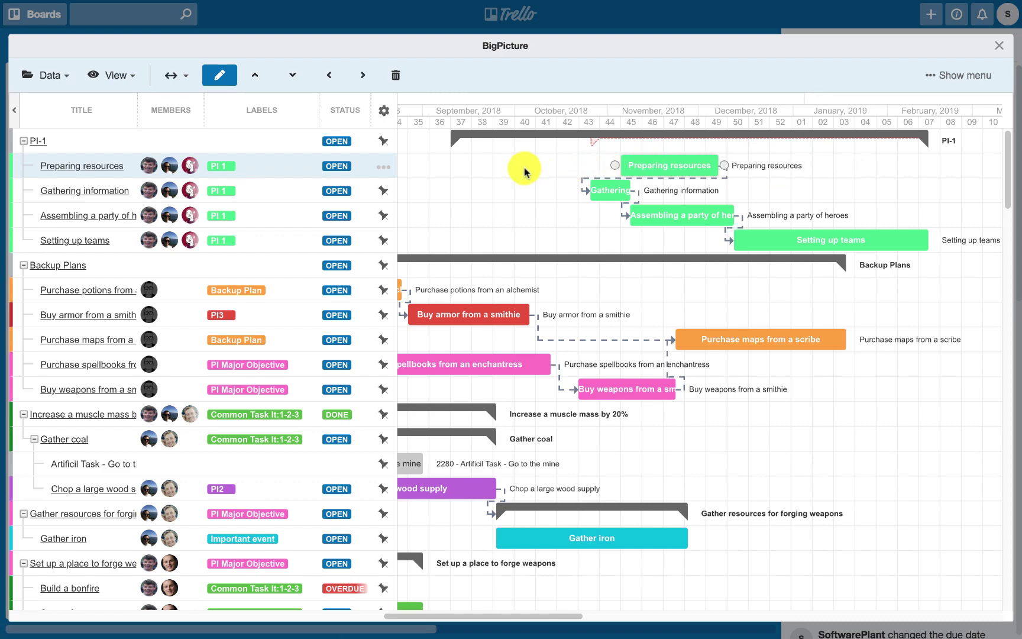
Show the All columns perspective and scroll through the task table
{"action": "left_click", "coordinate": [103, 81]}
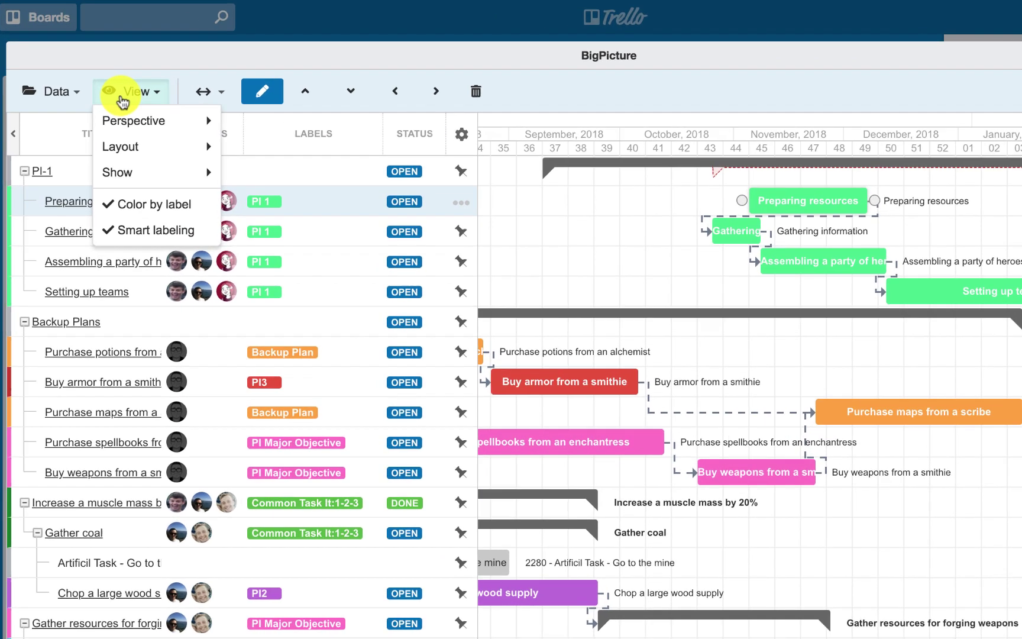
{"action": "left_click", "coordinate": [151, 96]}
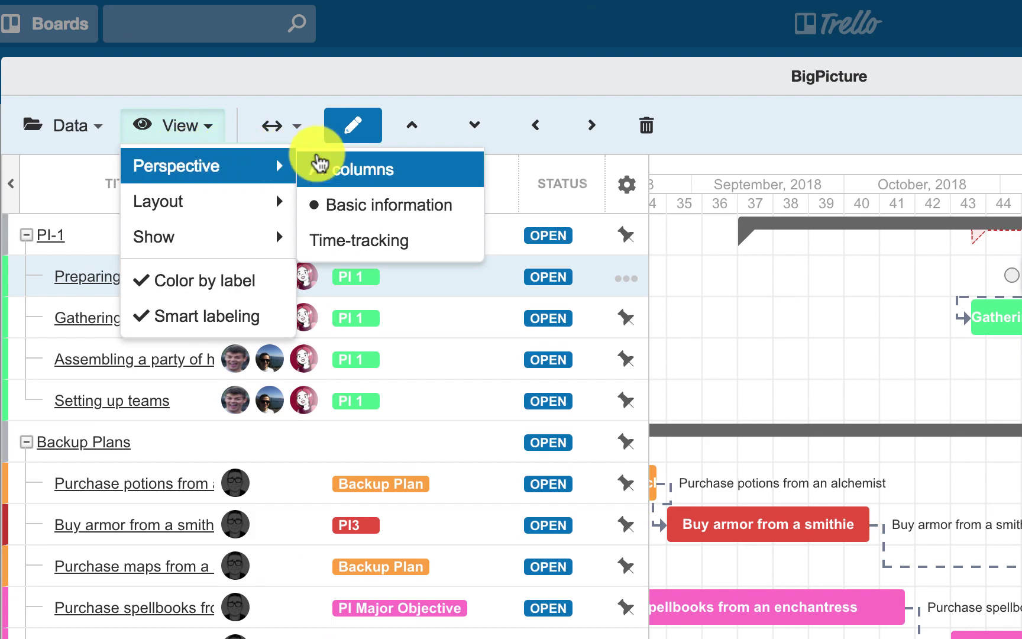
{"action": "left_click", "coordinate": [320, 166]}
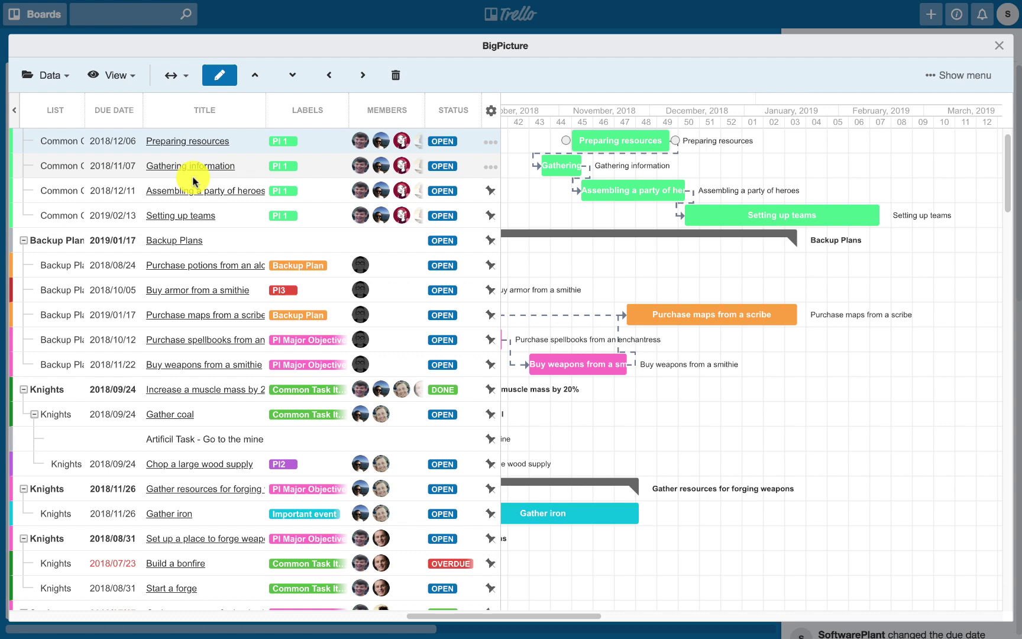
{"action": "scroll", "coordinate": [194, 183], "scroll_direction": "up", "scroll_amount": 1}
{"action": "scroll", "coordinate": [194, 192], "scroll_direction": "down", "scroll_amount": 5}
{"action": "scroll", "coordinate": [194, 193], "scroll_direction": "up", "scroll_amount": 5}
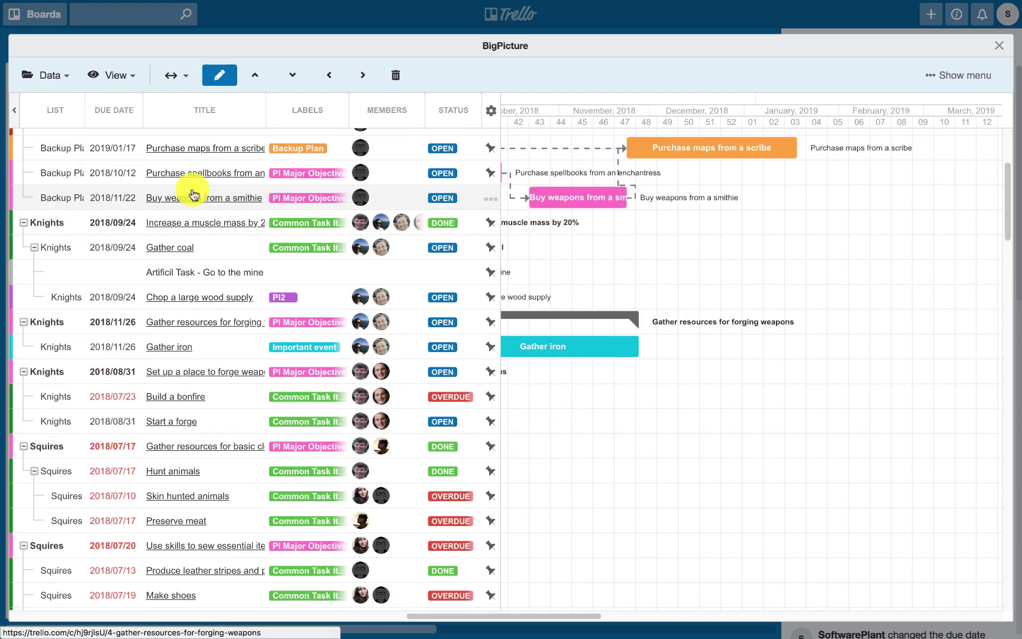
{"action": "scroll", "coordinate": [192, 192], "scroll_direction": "down", "scroll_amount": 3}
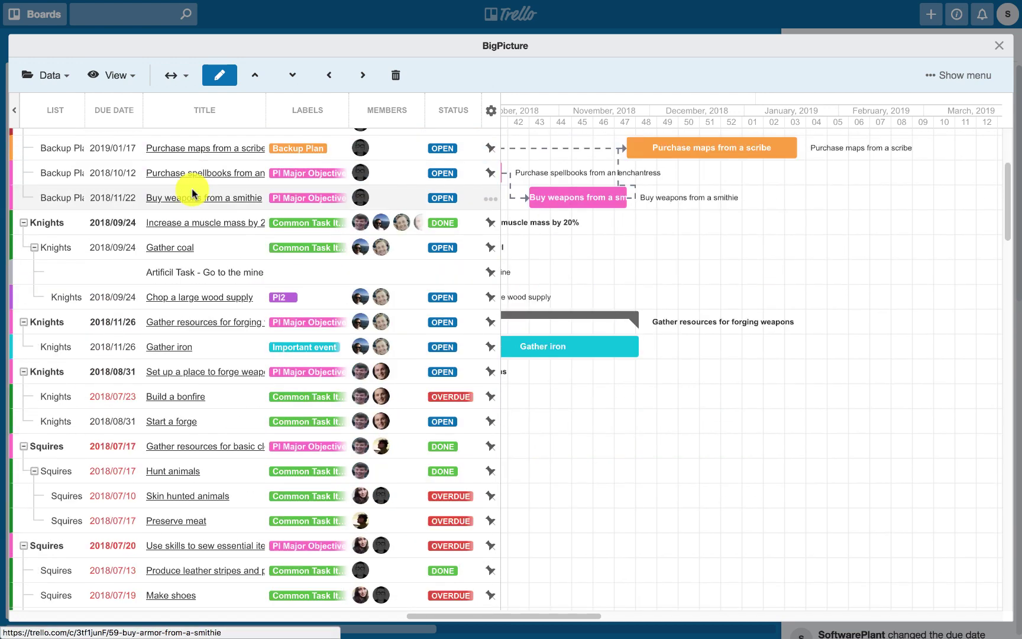
Switch the table to the Basic information perspective: Title, Members, Labels and Status
{"action": "left_click", "coordinate": [66, 75]}
{"action": "left_click", "coordinate": [103, 77]}
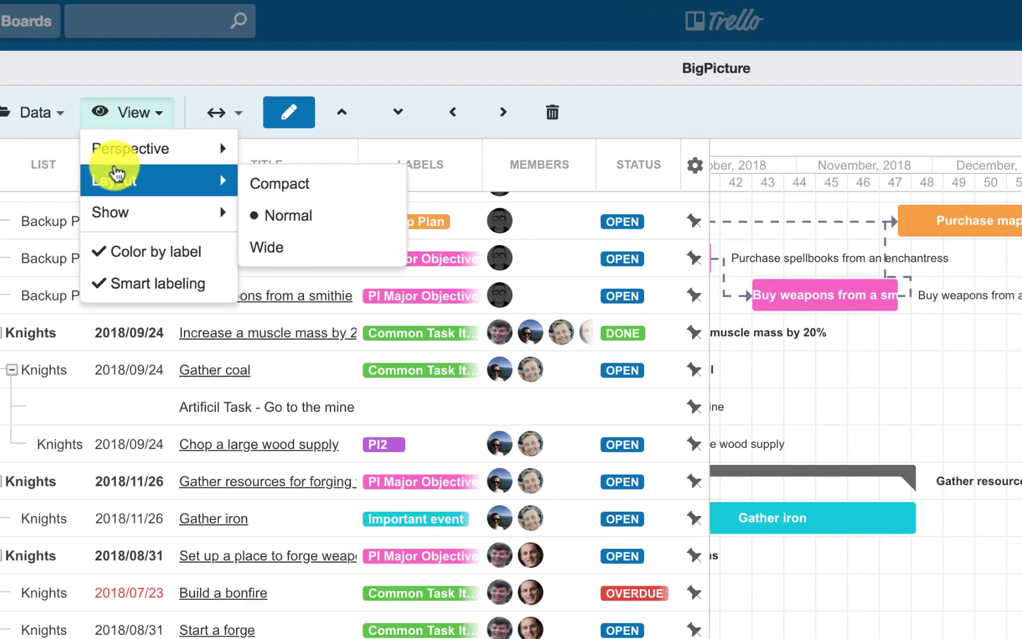
{"action": "mouse_move", "coordinate": [155, 101]}
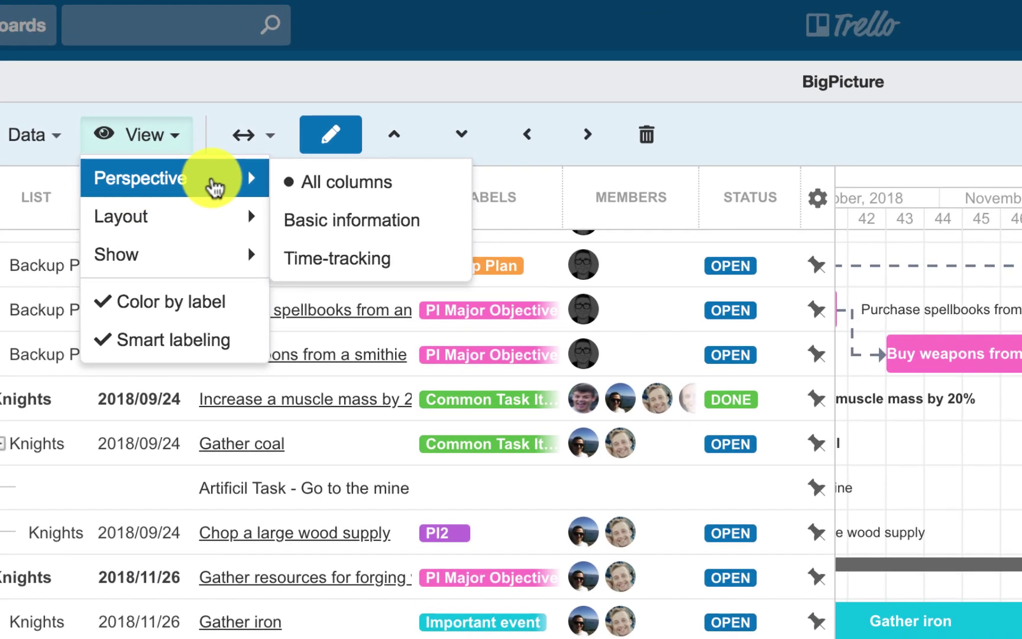
{"action": "left_click", "coordinate": [307, 224]}
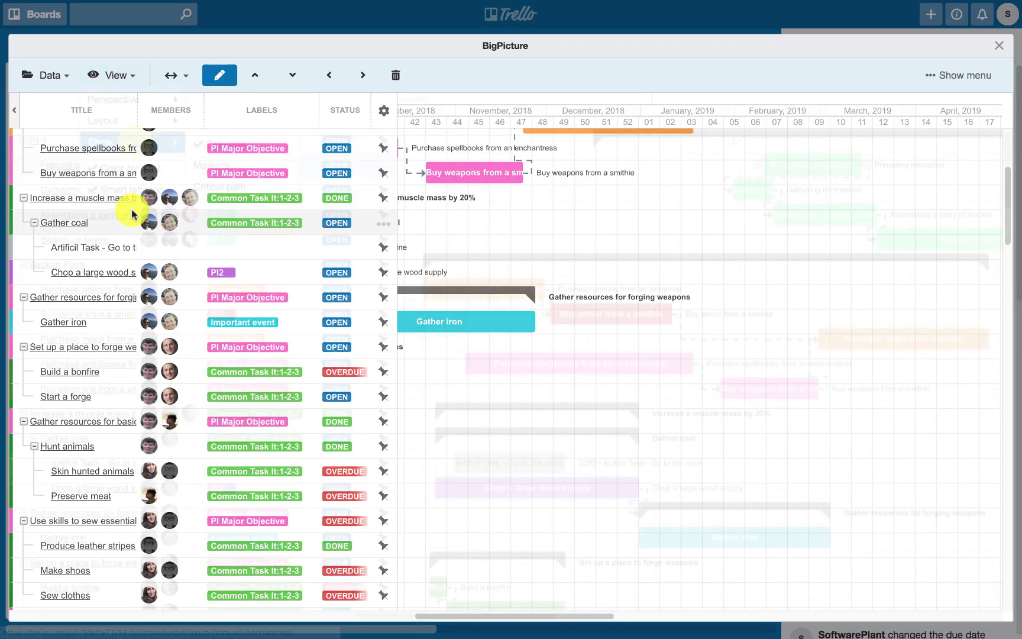
{"action": "left_click", "coordinate": [111, 75]}
{"action": "mouse_move", "coordinate": [143, 99]}
{"action": "left_click", "coordinate": [209, 147]}
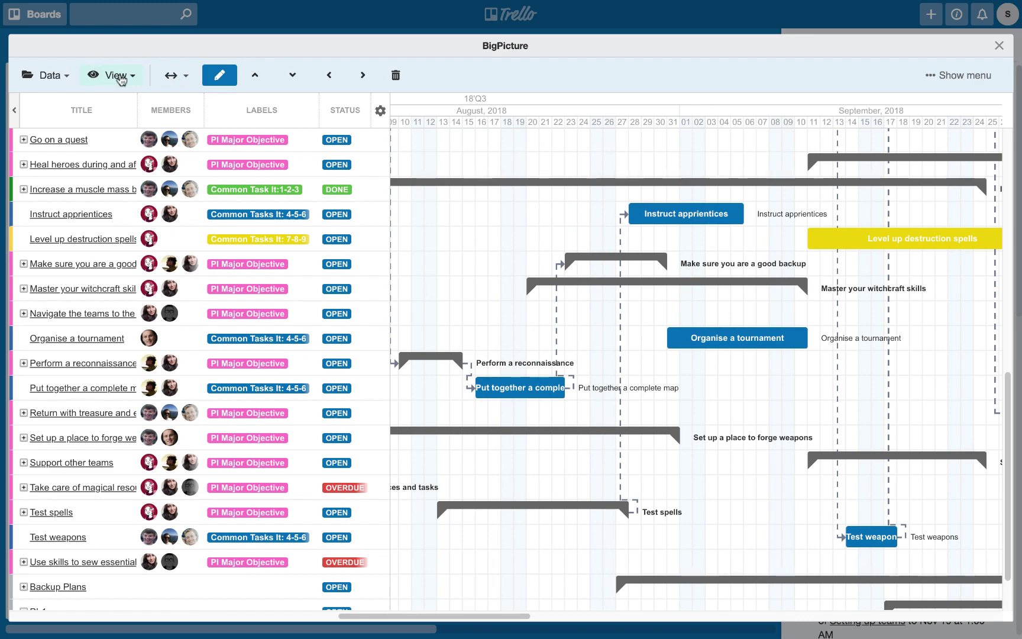
Set the row layout to Compact
{"action": "left_click", "coordinate": [118, 75]}
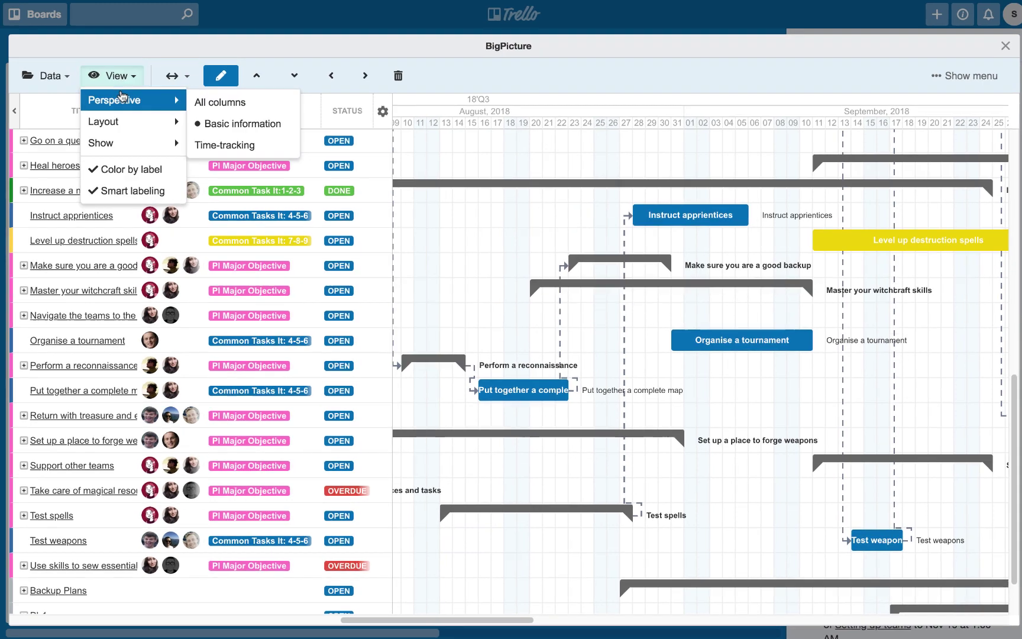
{"action": "mouse_move", "coordinate": [120, 122]}
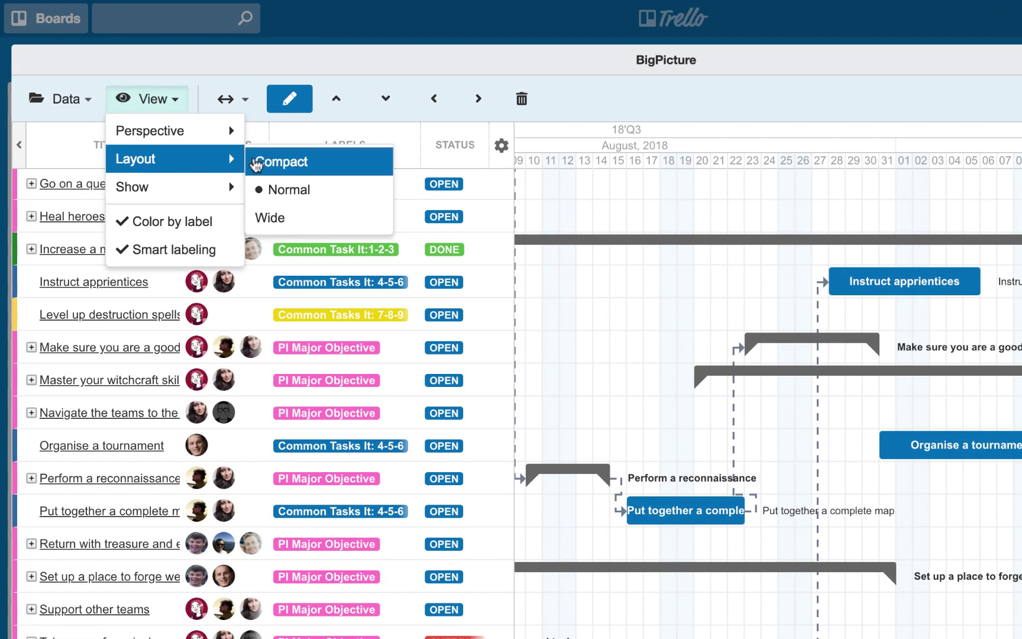
{"action": "left_click", "coordinate": [256, 164]}
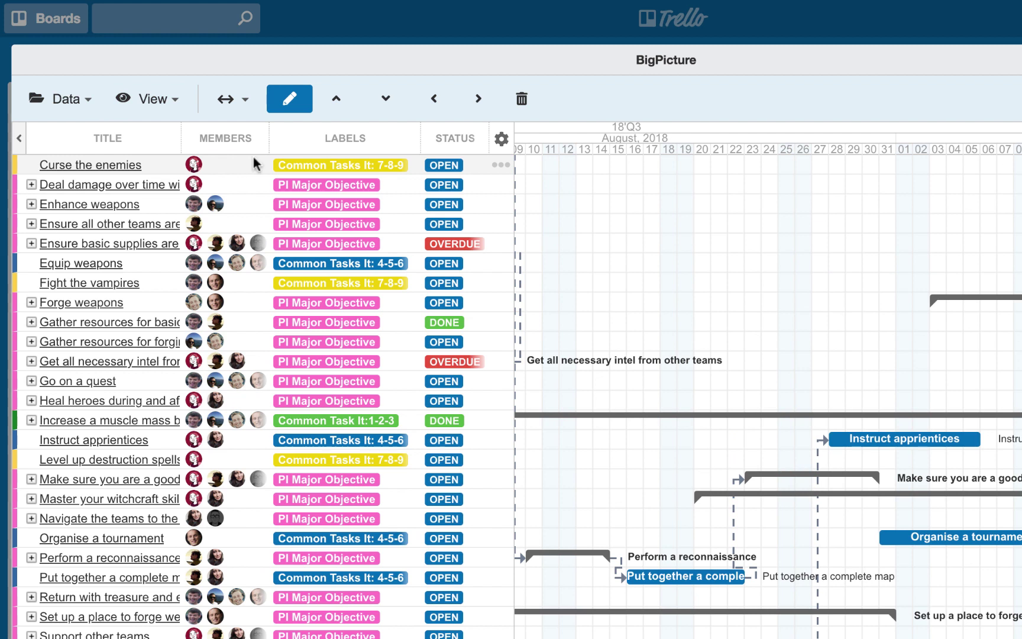
Return the row layout to Normal height
{"action": "left_click", "coordinate": [170, 105]}
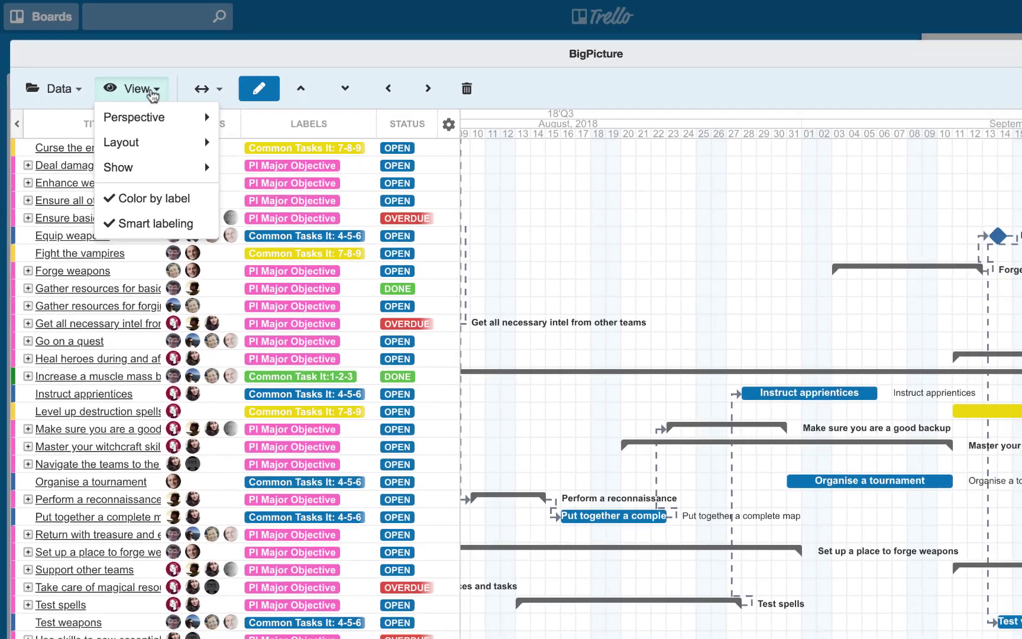
{"action": "mouse_move", "coordinate": [136, 159]}
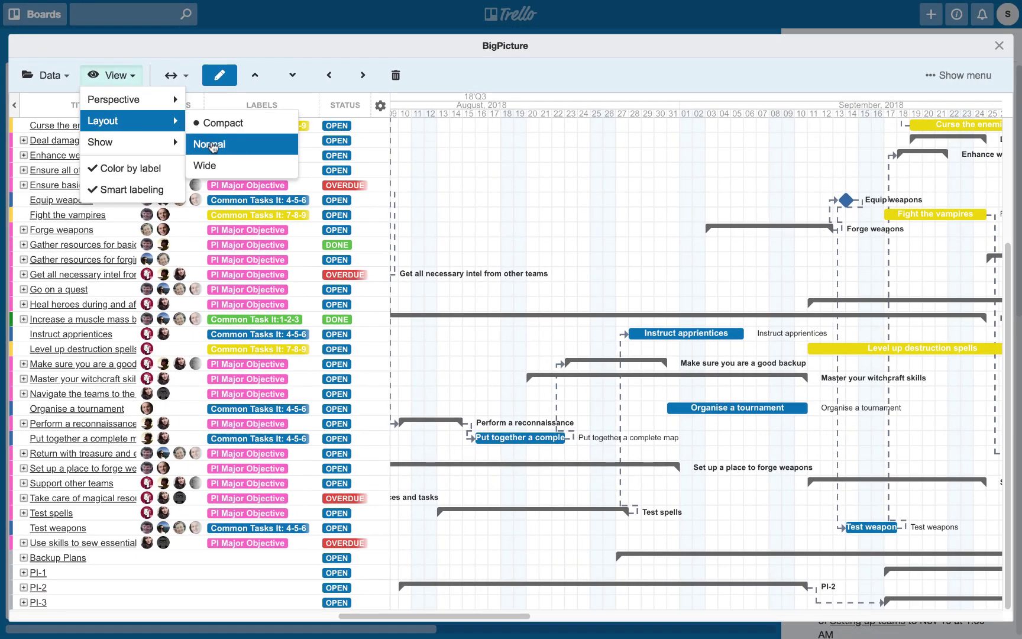
{"action": "left_click", "coordinate": [212, 146]}
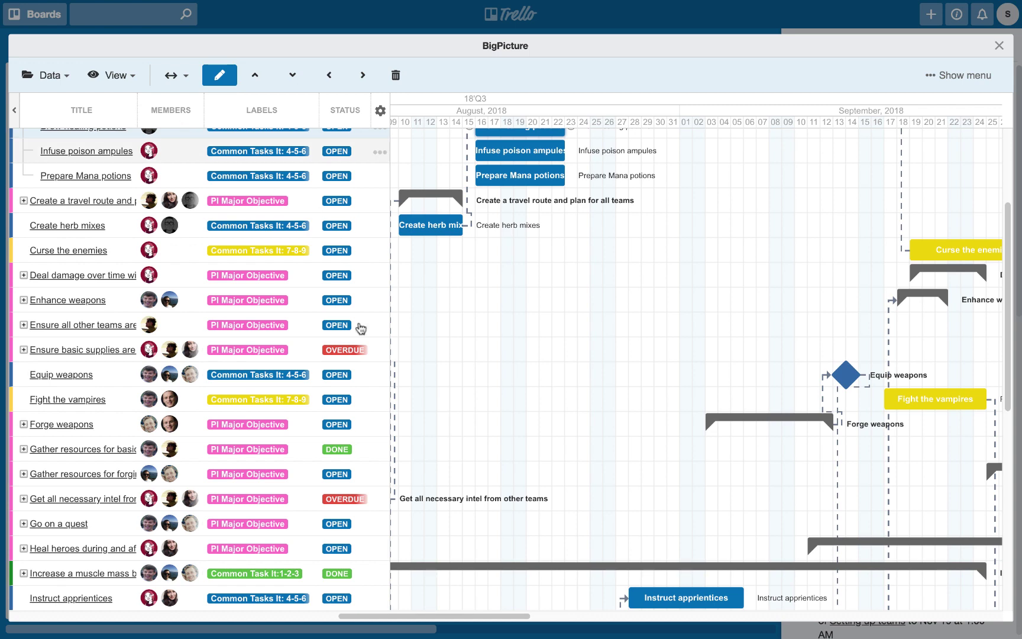
{"action": "left_click_drag", "start_coordinate": [424, 619], "coordinate": [394, 618]}
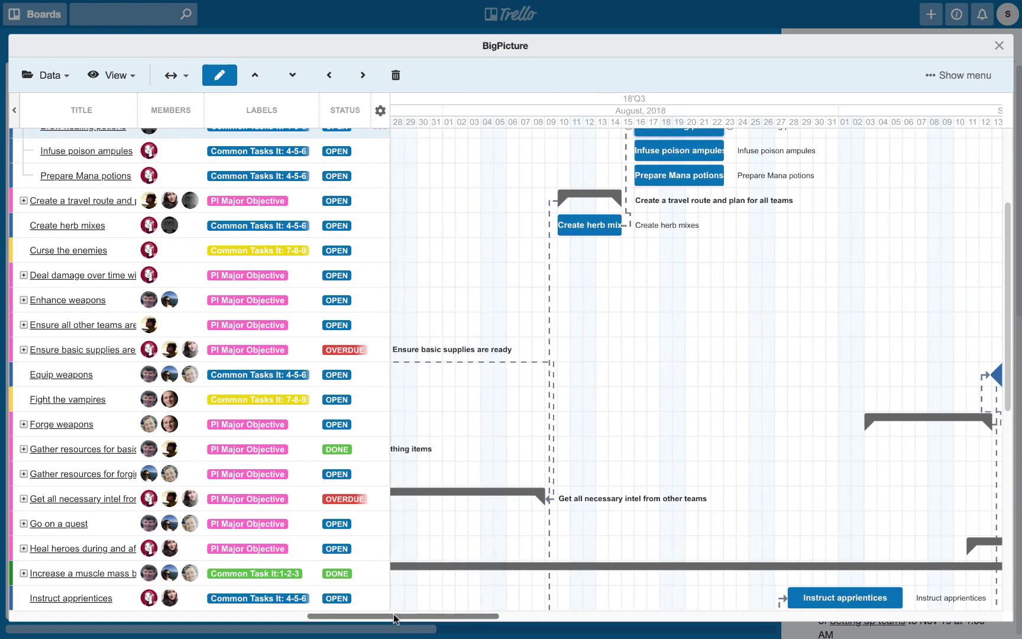
{"action": "scroll", "coordinate": [493, 530], "scroll_direction": "down", "scroll_amount": 2}
{"action": "scroll", "coordinate": [492, 530], "scroll_direction": "up", "scroll_amount": 4}
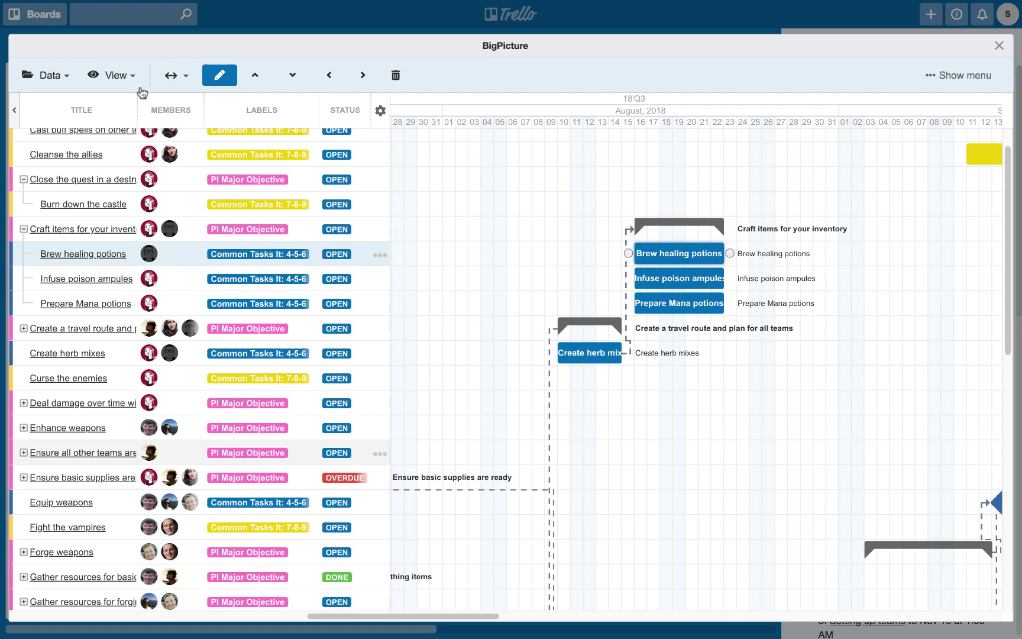
Set the row layout to Wide for taller task rows
{"action": "left_click", "coordinate": [112, 80]}
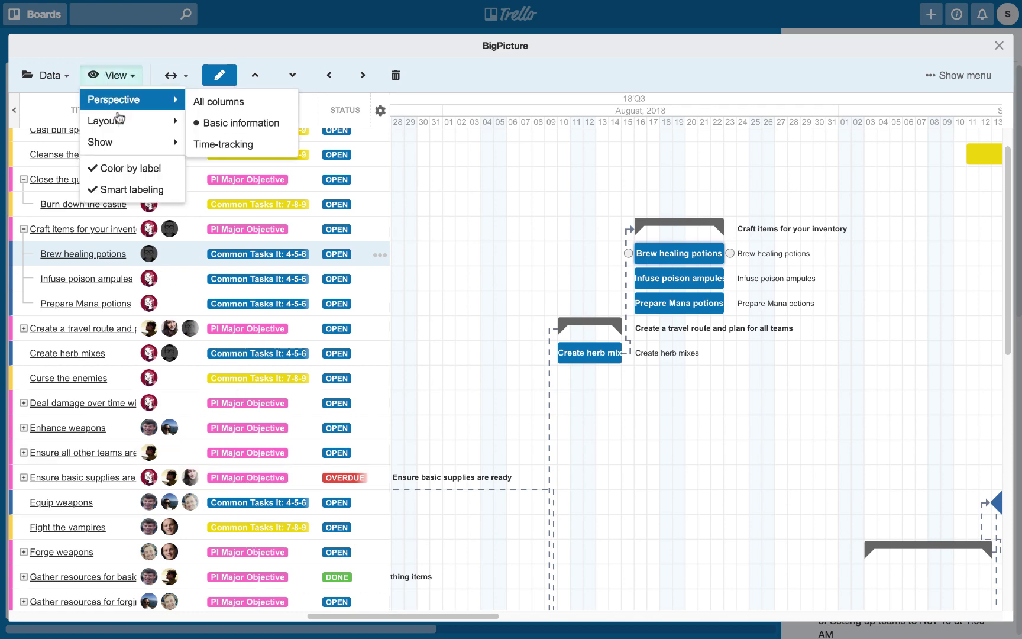
{"action": "mouse_move", "coordinate": [121, 121]}
{"action": "left_click", "coordinate": [216, 175]}
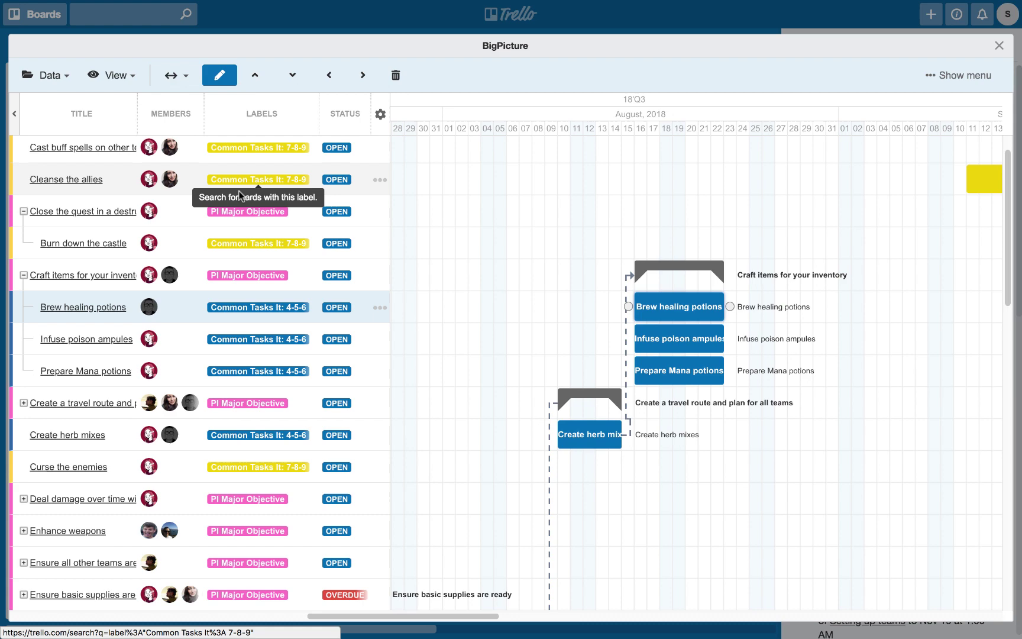
{"action": "scroll", "coordinate": [557, 280], "scroll_direction": "down", "scroll_amount": 2}
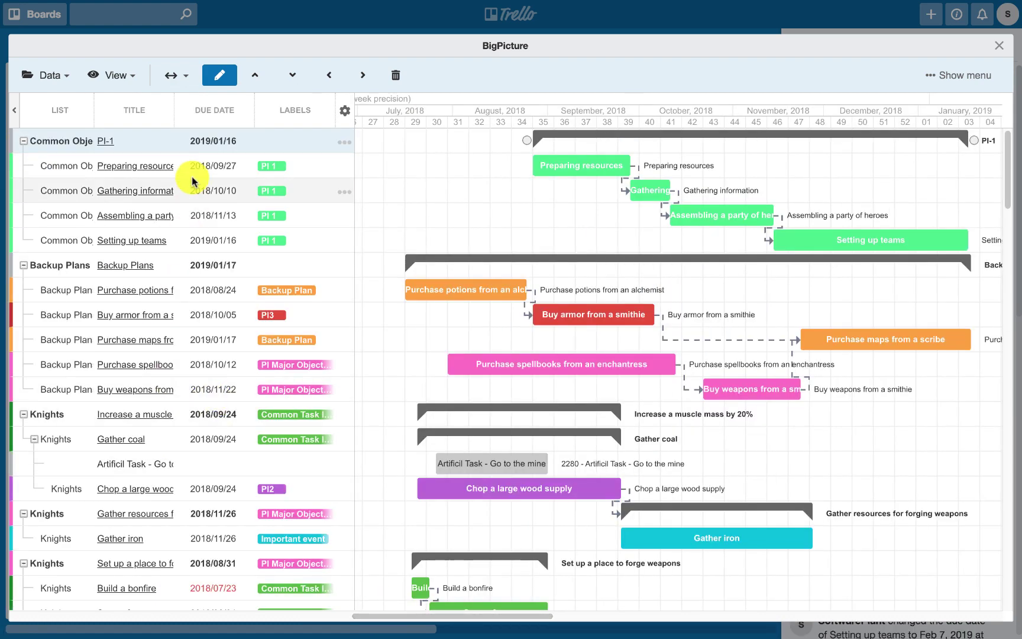
{"action": "left_click", "coordinate": [131, 81]}
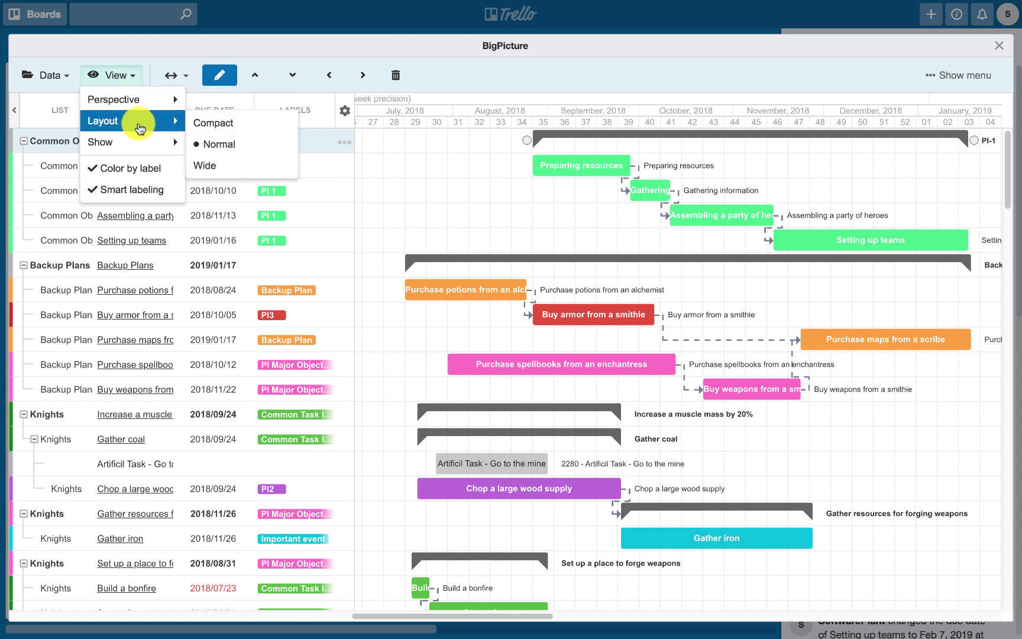
{"action": "mouse_move", "coordinate": [108, 142]}
{"action": "left_click", "coordinate": [191, 165]}
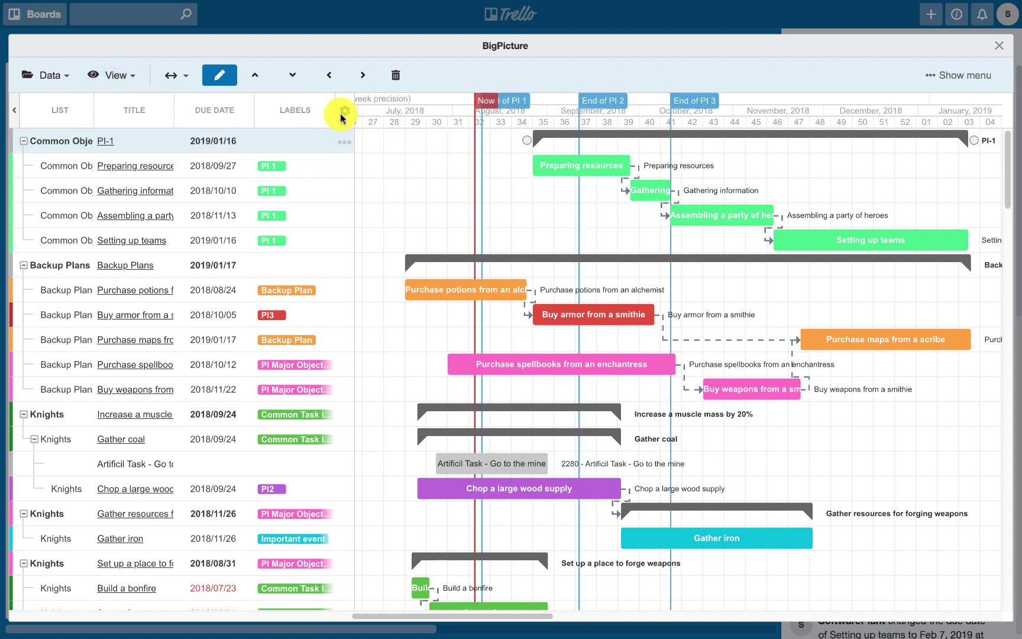
{"action": "left_click", "coordinate": [122, 76]}
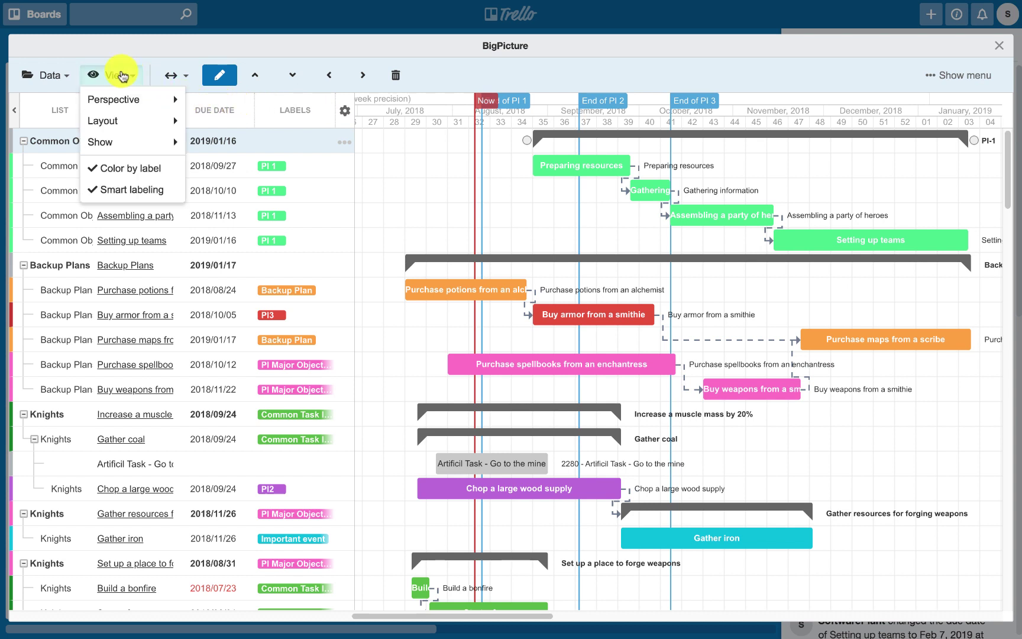
{"action": "mouse_move", "coordinate": [118, 142]}
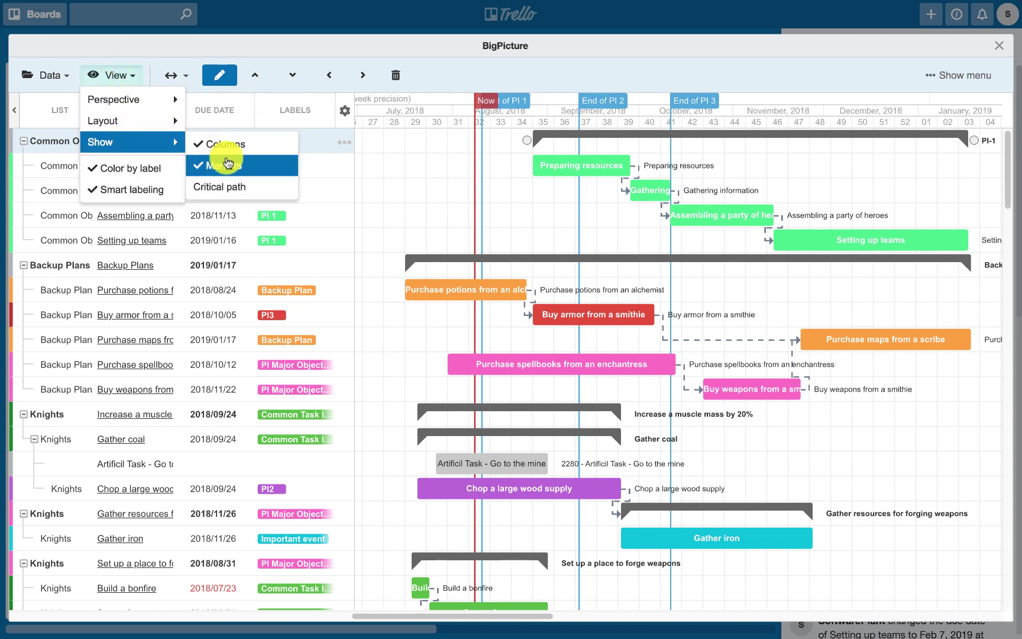
{"action": "left_click", "coordinate": [231, 187]}
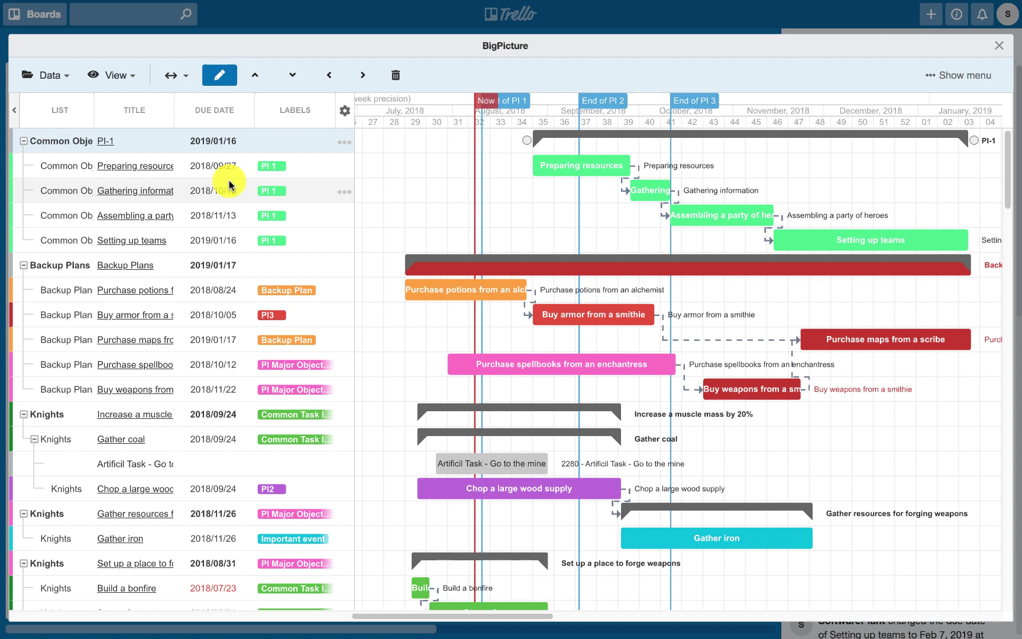
{"action": "left_click", "coordinate": [136, 79]}
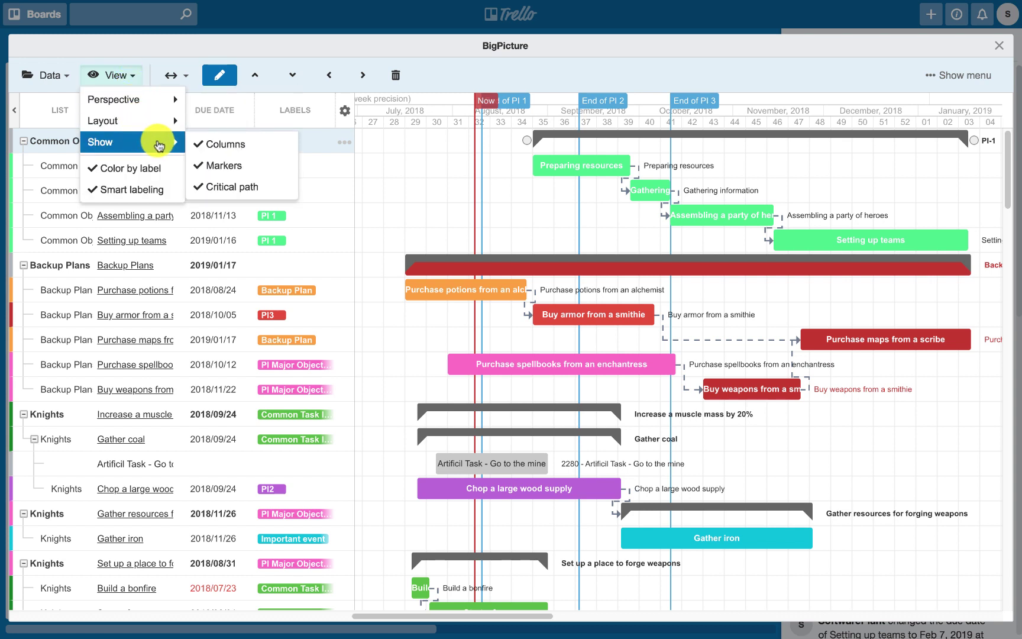
{"action": "left_click", "coordinate": [207, 185]}
{"action": "left_click", "coordinate": [139, 87]}
{"action": "mouse_move", "coordinate": [174, 141]}
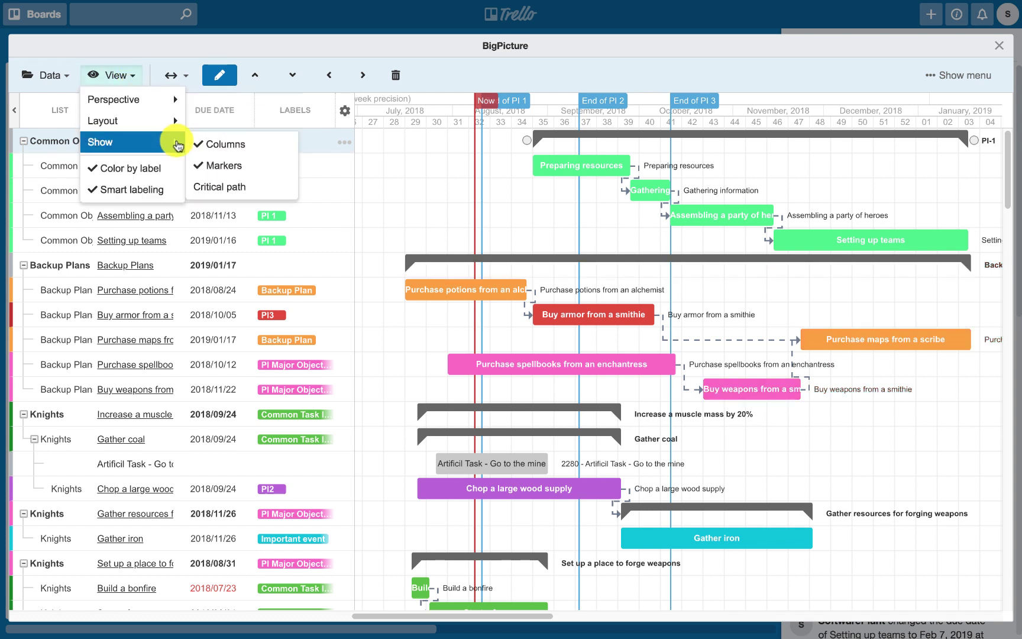
{"action": "left_click", "coordinate": [223, 167]}
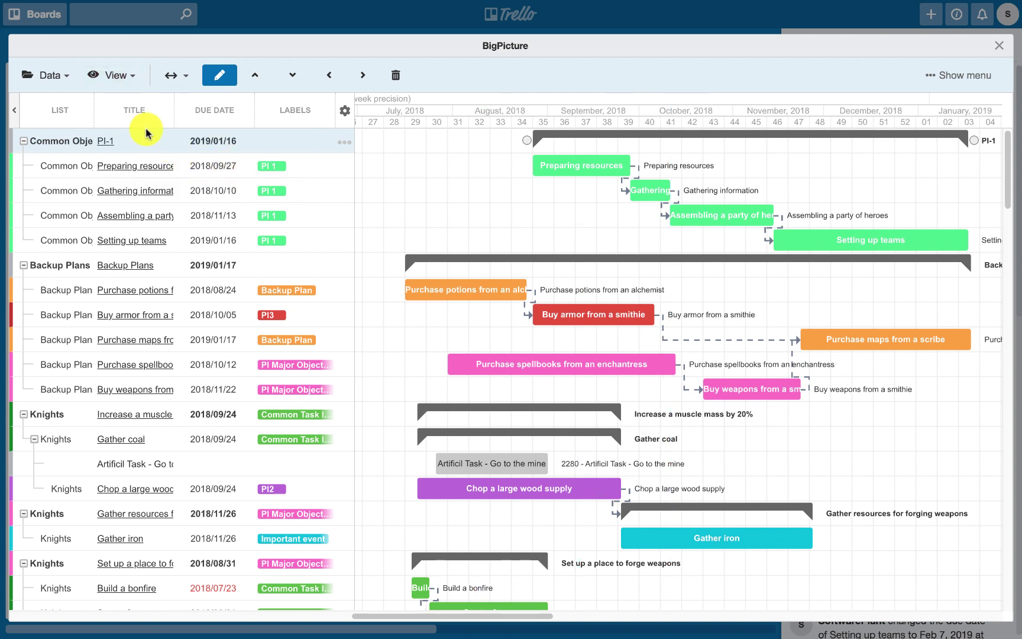
Drop label colours and colour Preparing resources red, Gathering information blue, Setting up teams yellow
{"action": "left_click", "coordinate": [112, 75]}
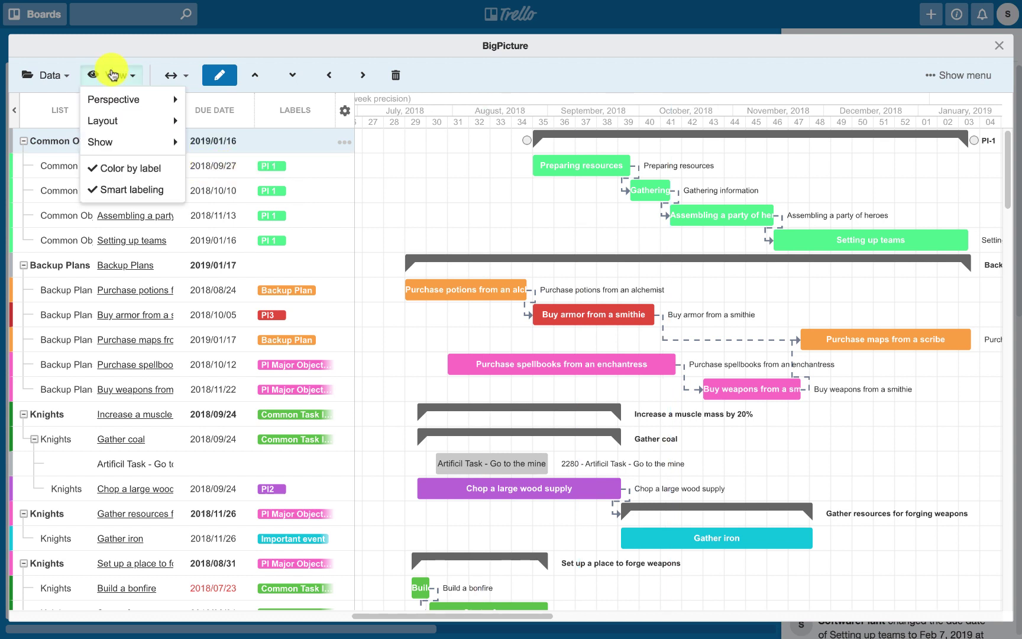
{"action": "left_click", "coordinate": [133, 169]}
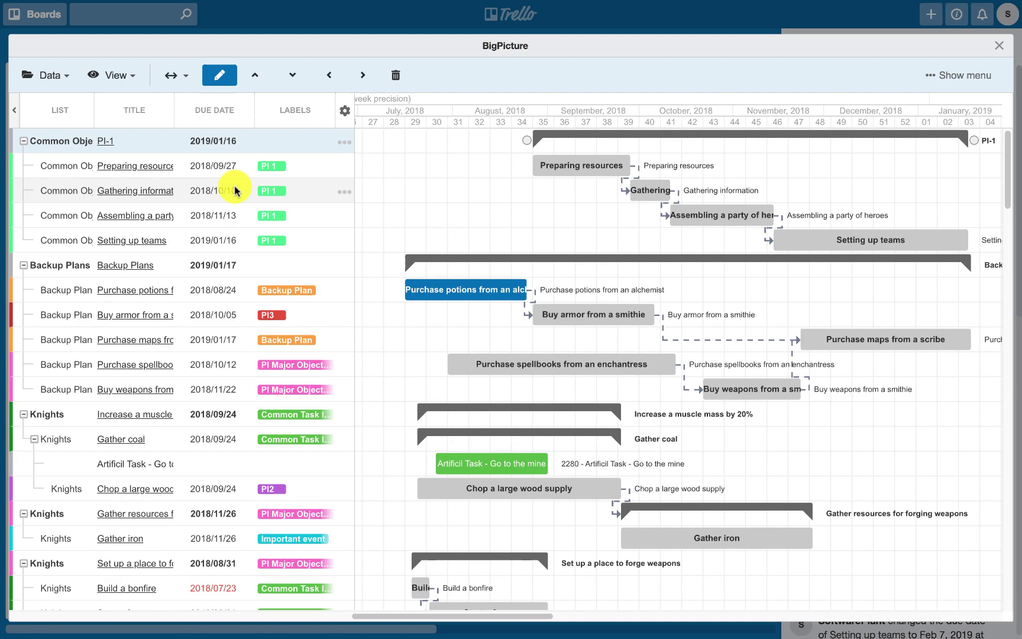
{"action": "left_click", "coordinate": [341, 167]}
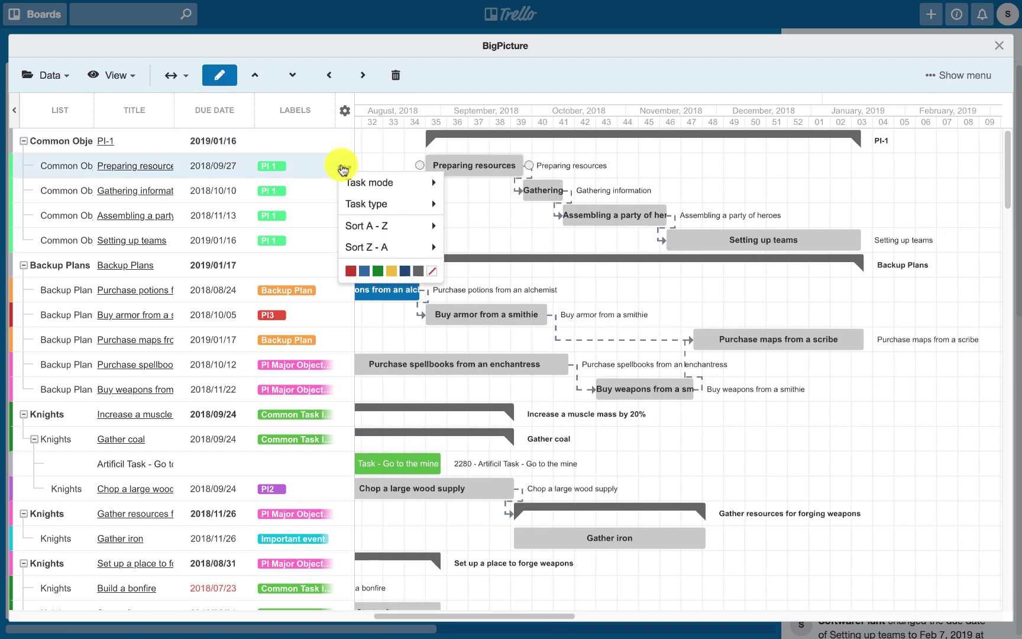
{"action": "left_click", "coordinate": [349, 273]}
{"action": "left_click", "coordinate": [363, 297]}
{"action": "left_click", "coordinate": [373, 320]}
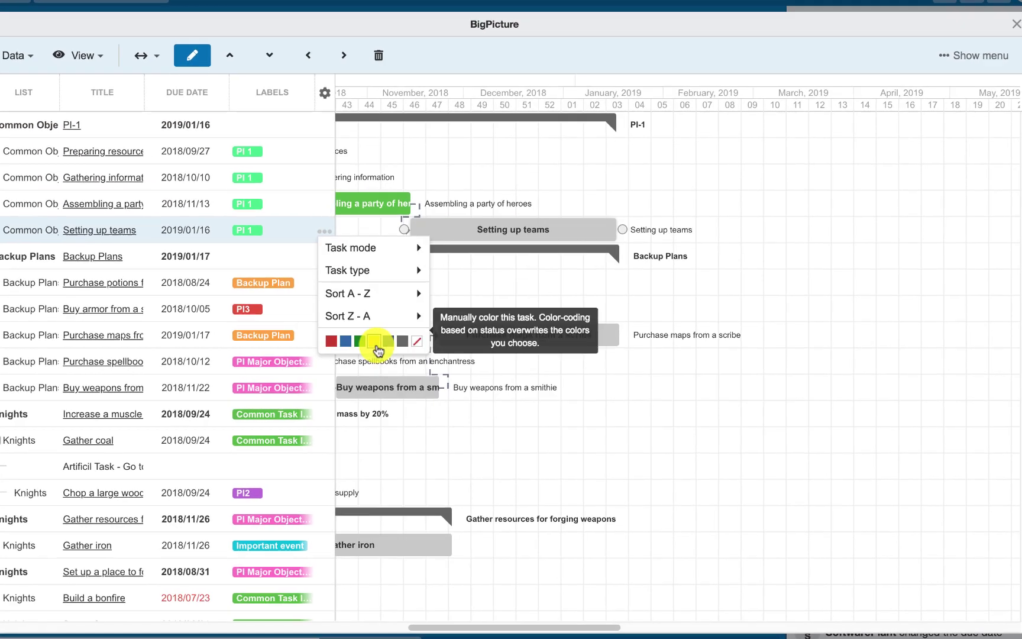
{"action": "left_click", "coordinate": [388, 344]}
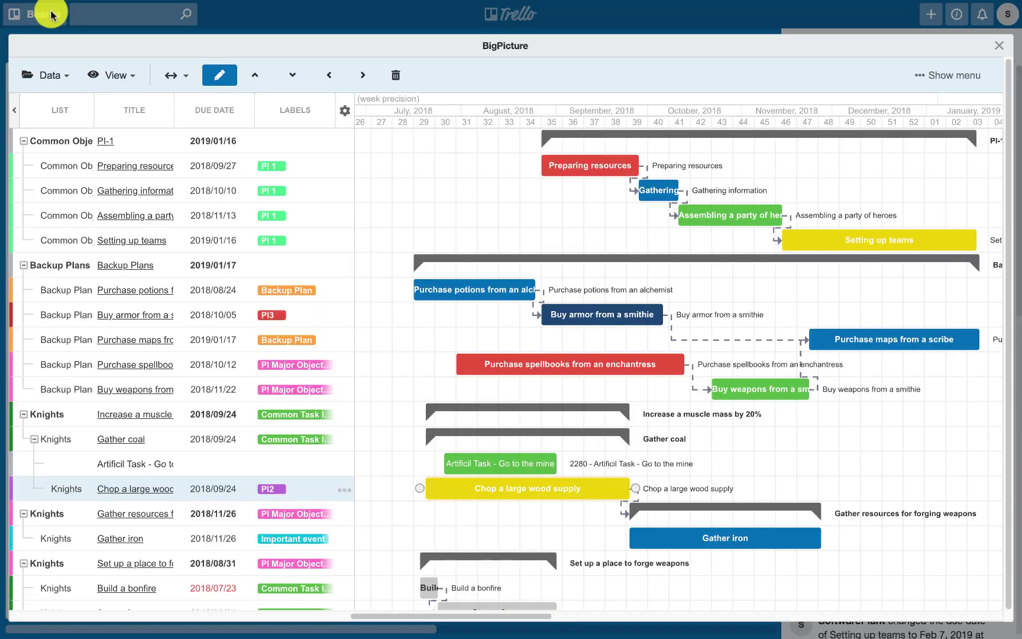
Turn smart labeling of bars off, then back on
{"action": "left_click", "coordinate": [123, 87]}
{"action": "mouse_move", "coordinate": [136, 142]}
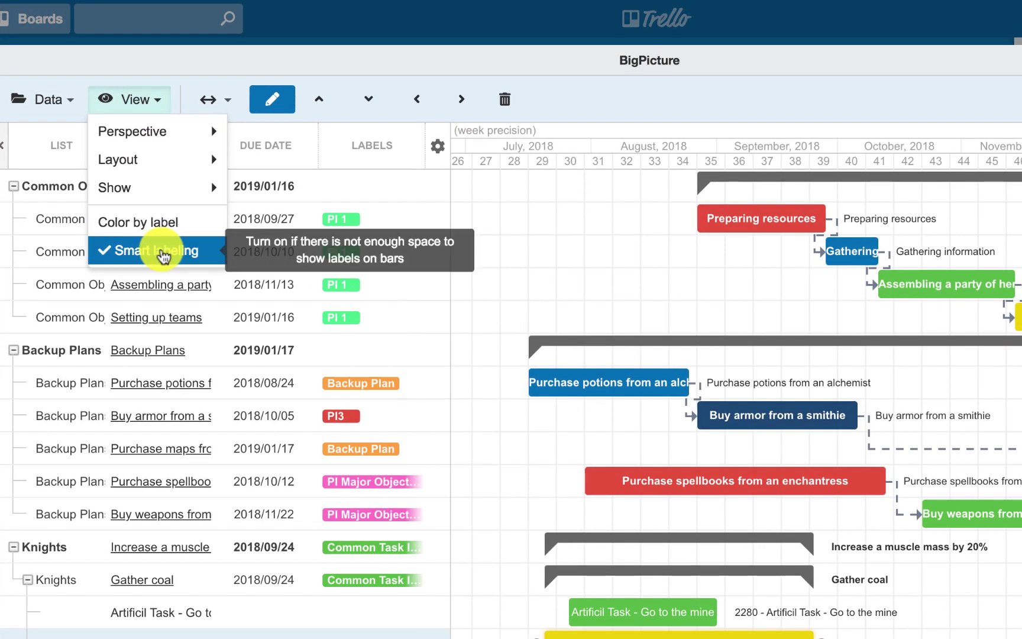
{"action": "left_click", "coordinate": [161, 253]}
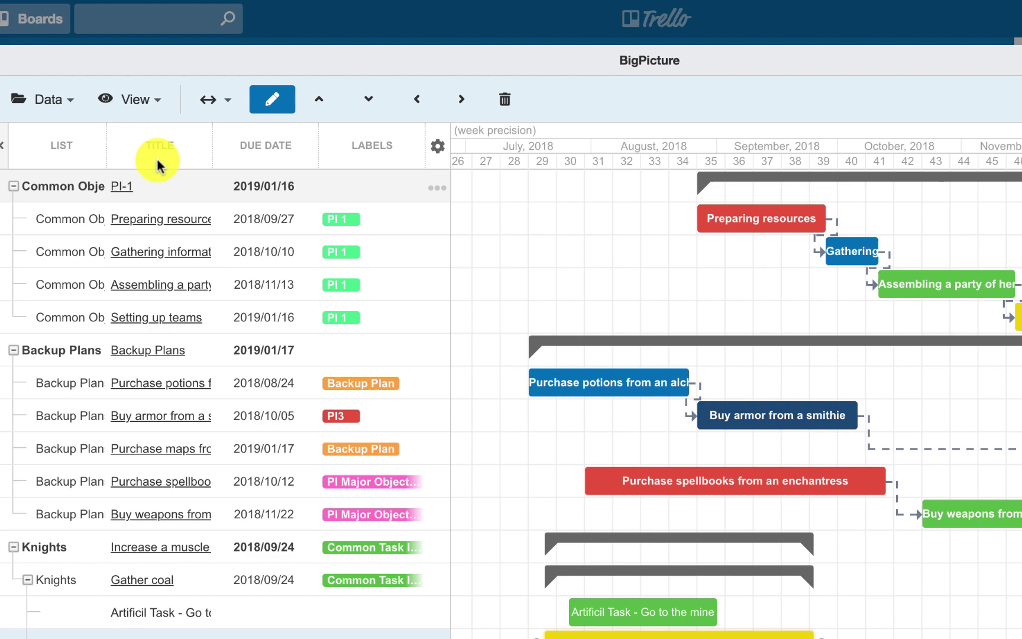
{"action": "left_click", "coordinate": [139, 100]}
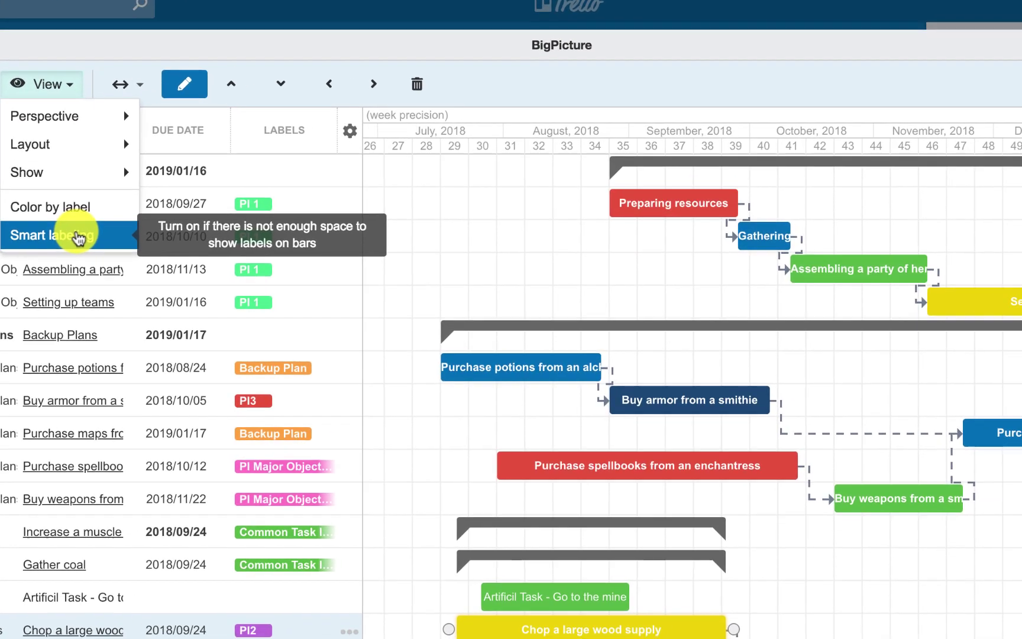
{"action": "left_click", "coordinate": [115, 242]}
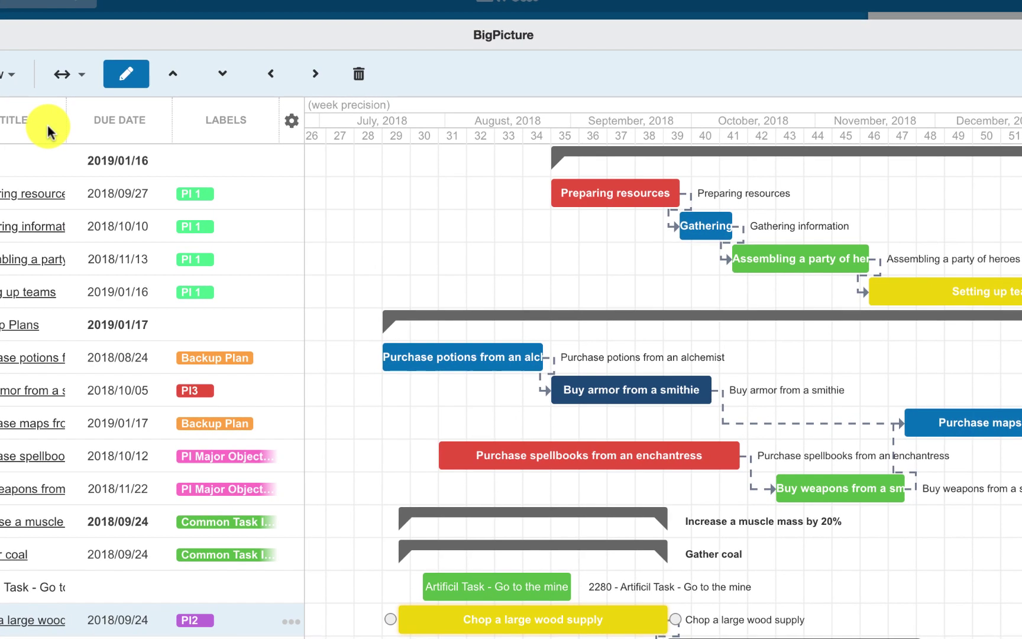
Preview the Gantt chart at the Year, Three years, Week and Month scales
{"action": "left_click", "coordinate": [65, 86]}
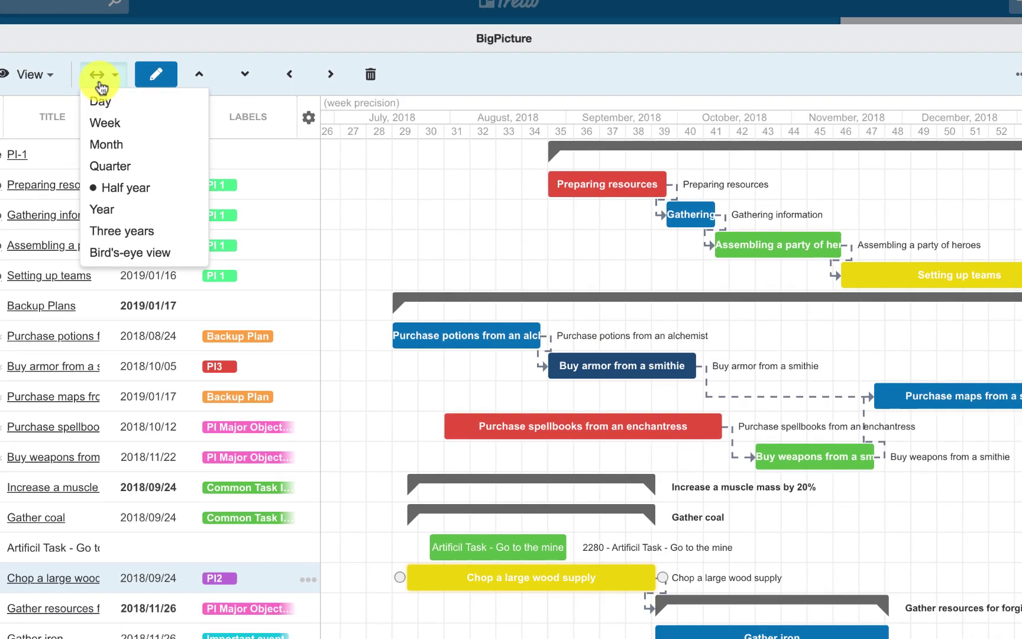
{"action": "left_click", "coordinate": [179, 192]}
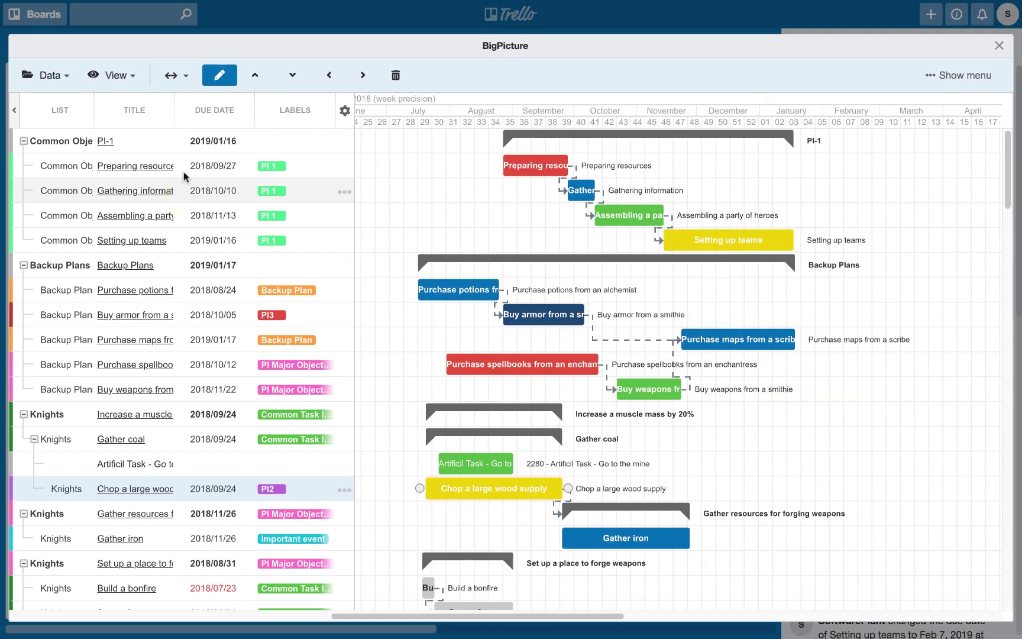
{"action": "left_click", "coordinate": [172, 74]}
{"action": "left_click", "coordinate": [179, 203]}
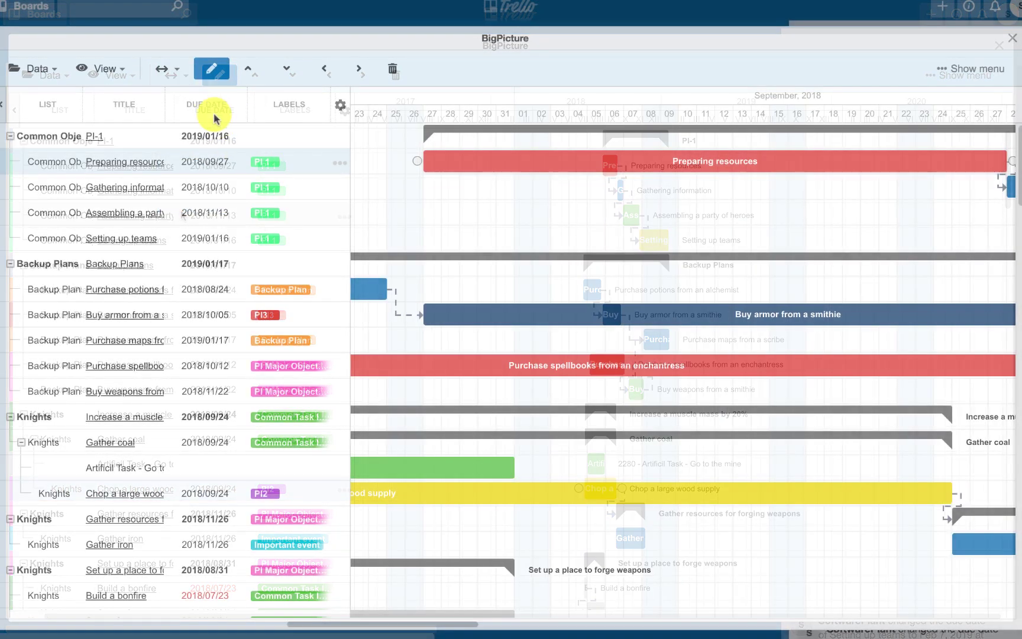
{"action": "left_click", "coordinate": [162, 70]}
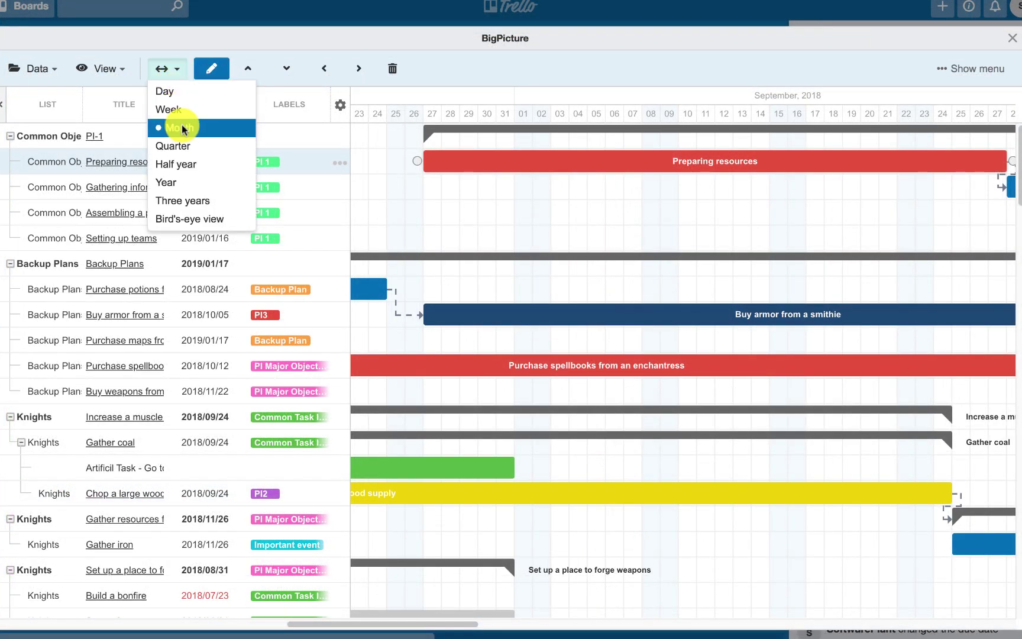
{"action": "left_click", "coordinate": [177, 110]}
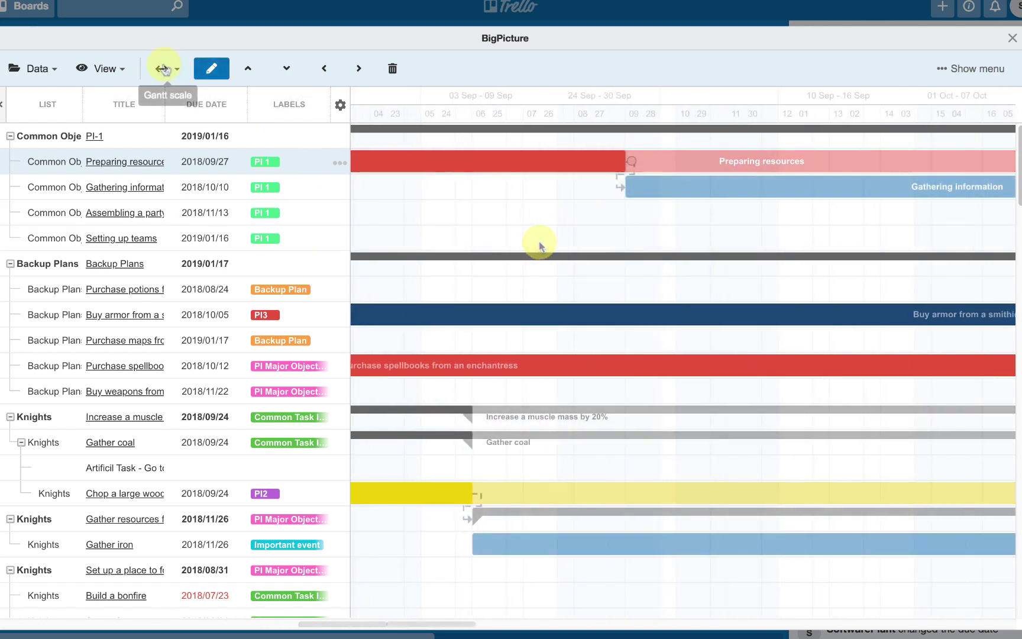
{"action": "left_click", "coordinate": [161, 68]}
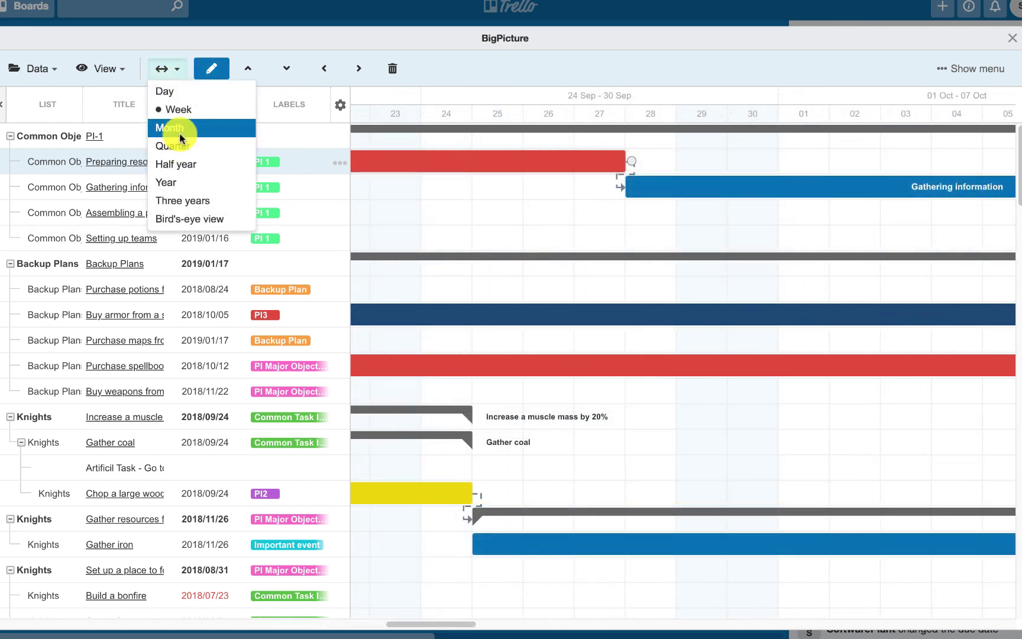
{"action": "left_click", "coordinate": [179, 134]}
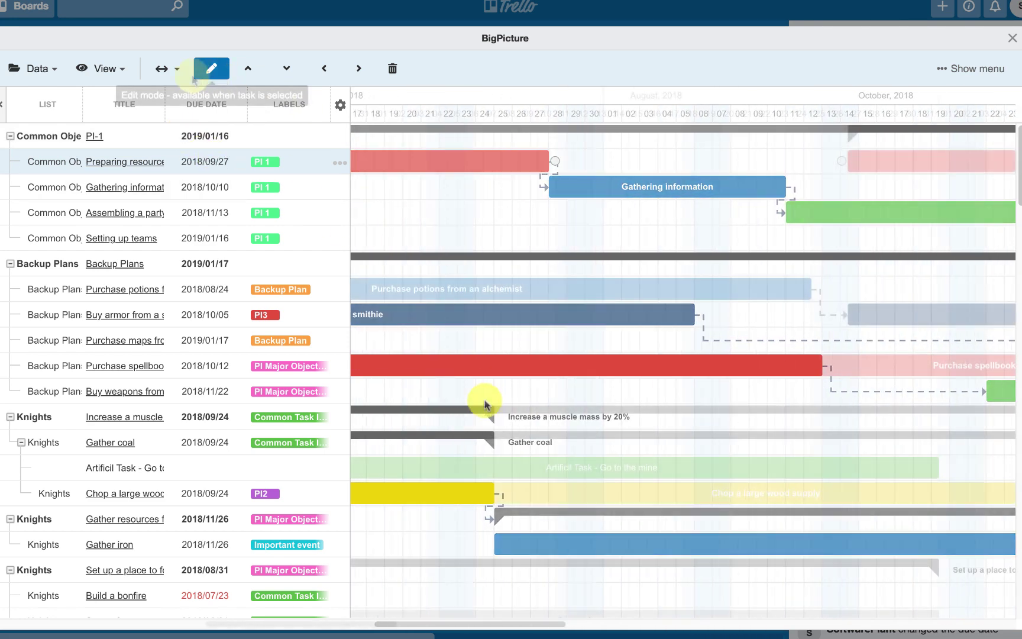
Set the Gantt scale to Quarter and scroll the timeline right
{"action": "left_click", "coordinate": [166, 69]}
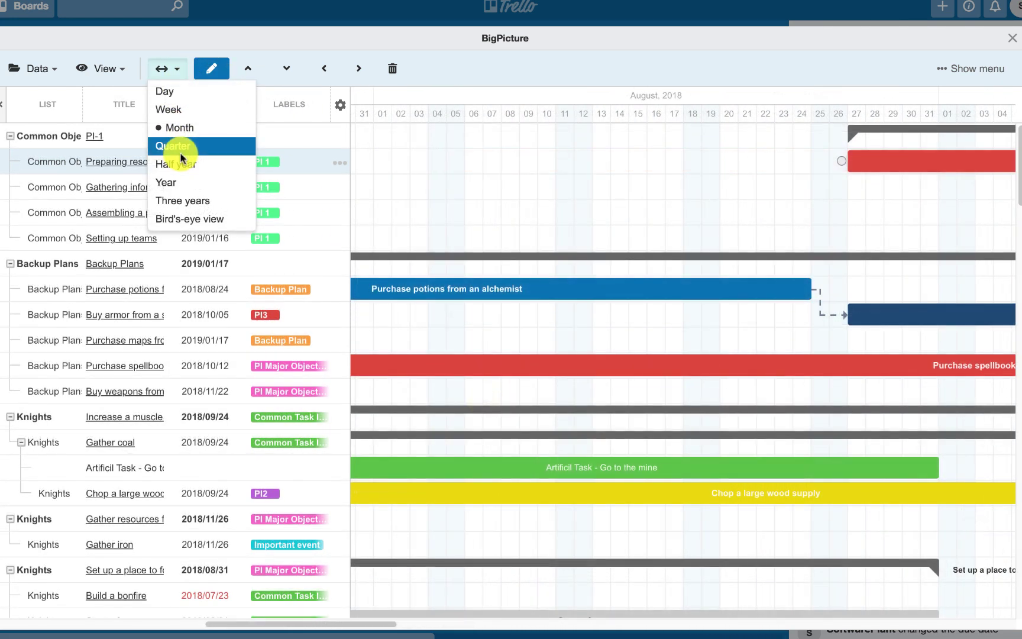
{"action": "left_click", "coordinate": [181, 151]}
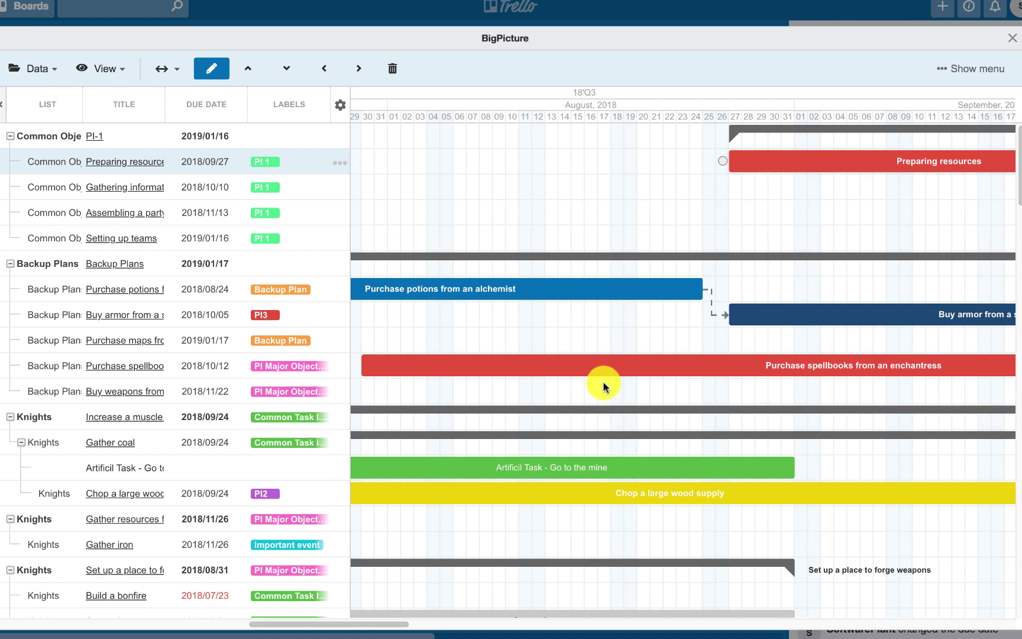
{"action": "scroll", "coordinate": [602, 384], "scroll_direction": "right", "scroll_amount": 5}
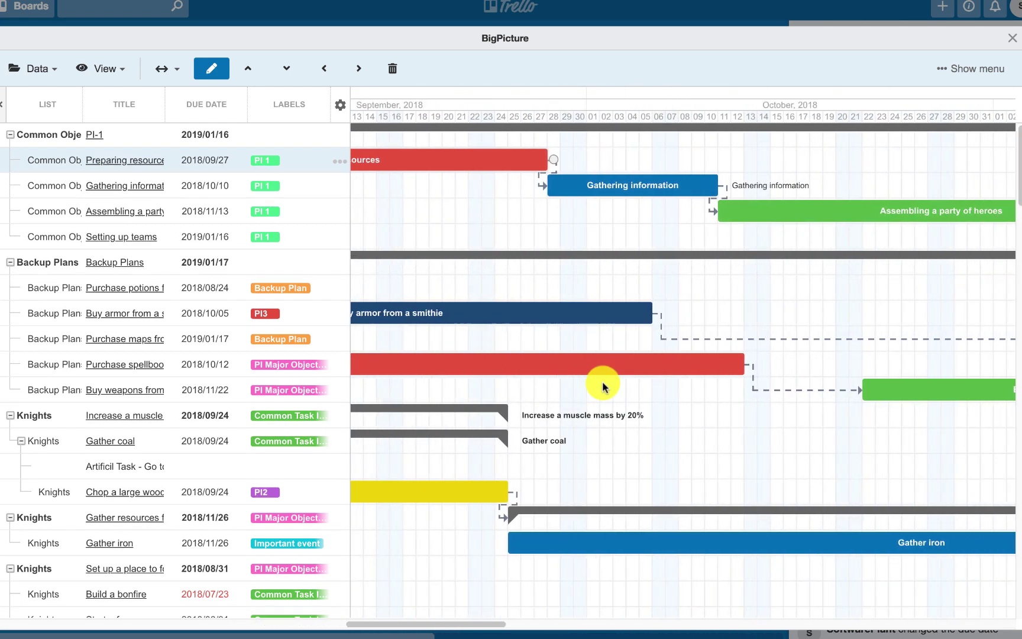
{"action": "scroll", "coordinate": [602, 385], "scroll_direction": "right", "scroll_amount": 1}
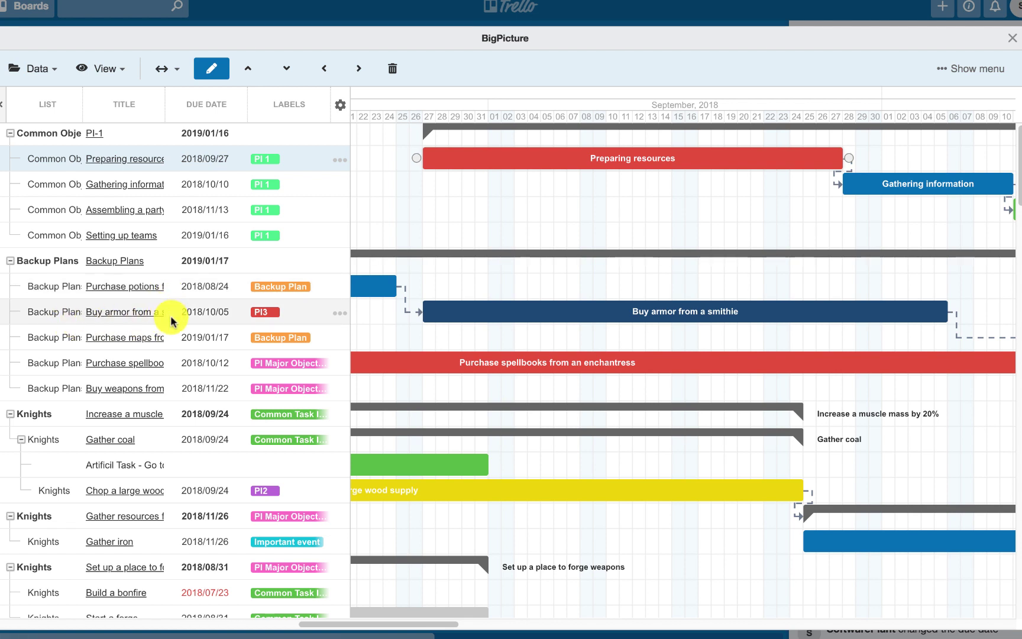
Re-nest Buy armor by dragging it down the tree, out of the Backup Plans group
{"action": "left_click_drag", "start_coordinate": [171, 316], "coordinate": [187, 293]}
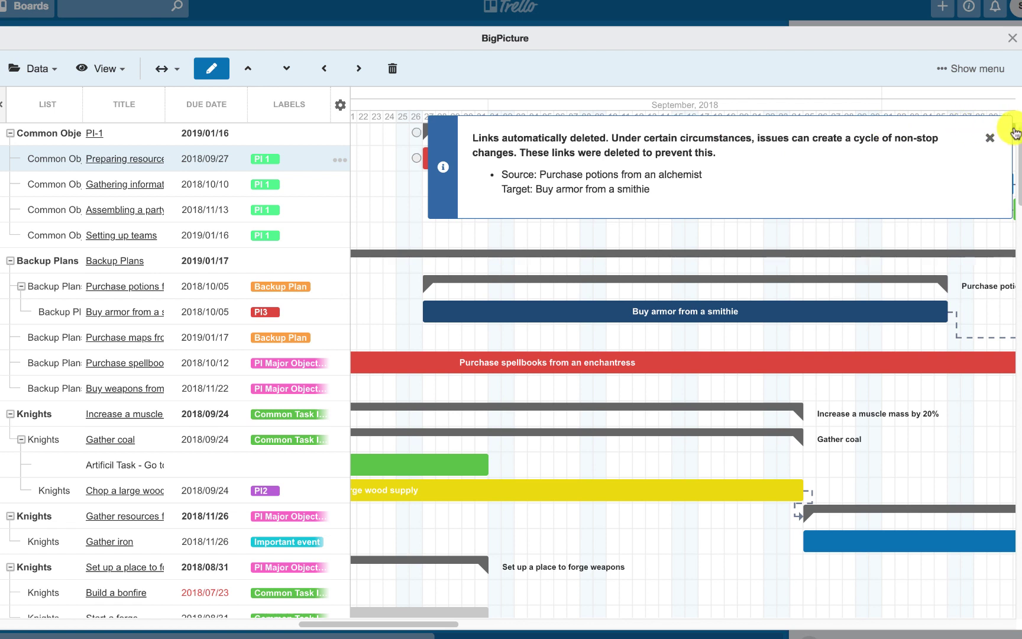
{"action": "left_click", "coordinate": [991, 141]}
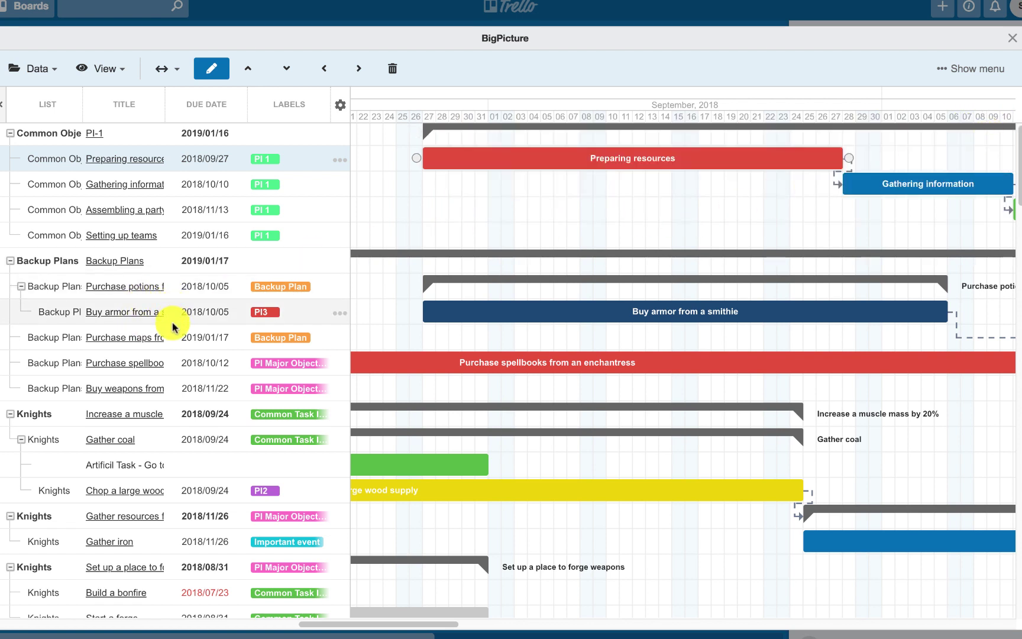
{"action": "left_click_drag", "start_coordinate": [174, 326], "coordinate": [171, 335]}
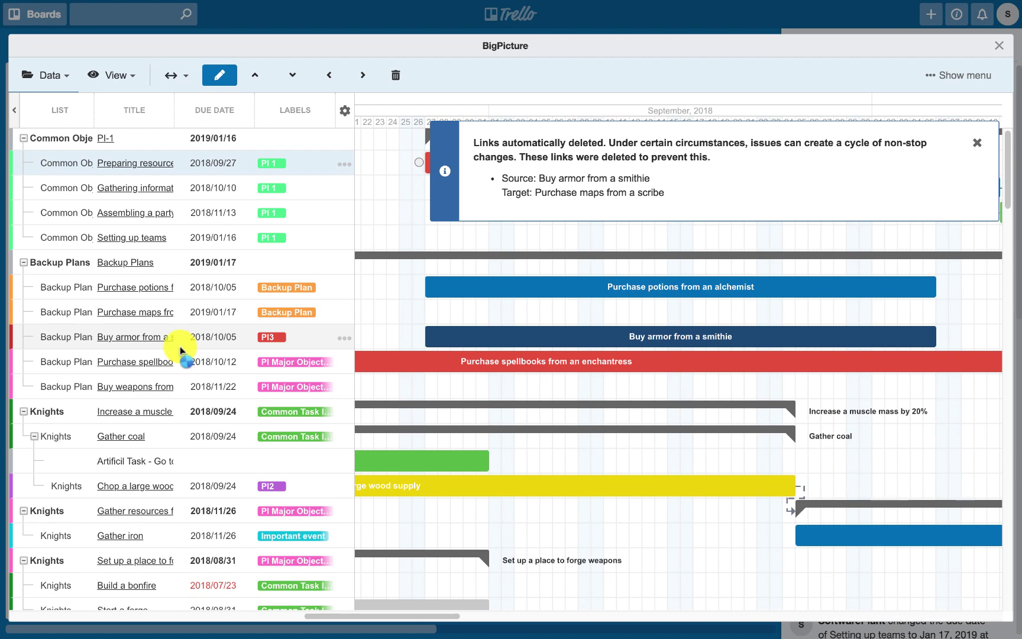
{"action": "left_click_drag", "start_coordinate": [178, 338], "coordinate": [181, 410]}
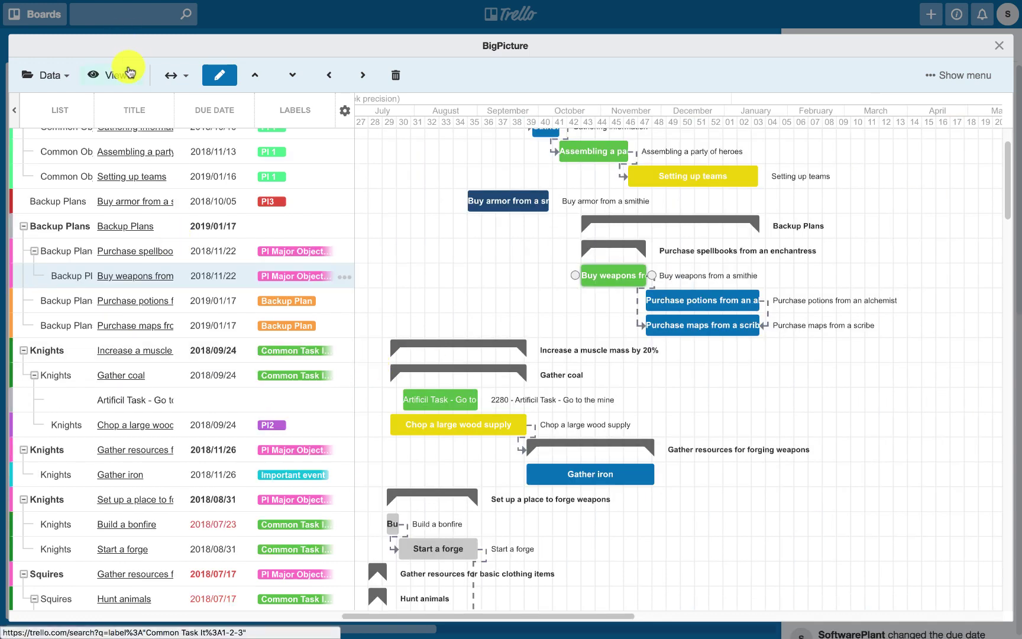
Outdent Buy weapons from a smithie, then delete it from Trello
{"action": "left_click", "coordinate": [121, 76]}
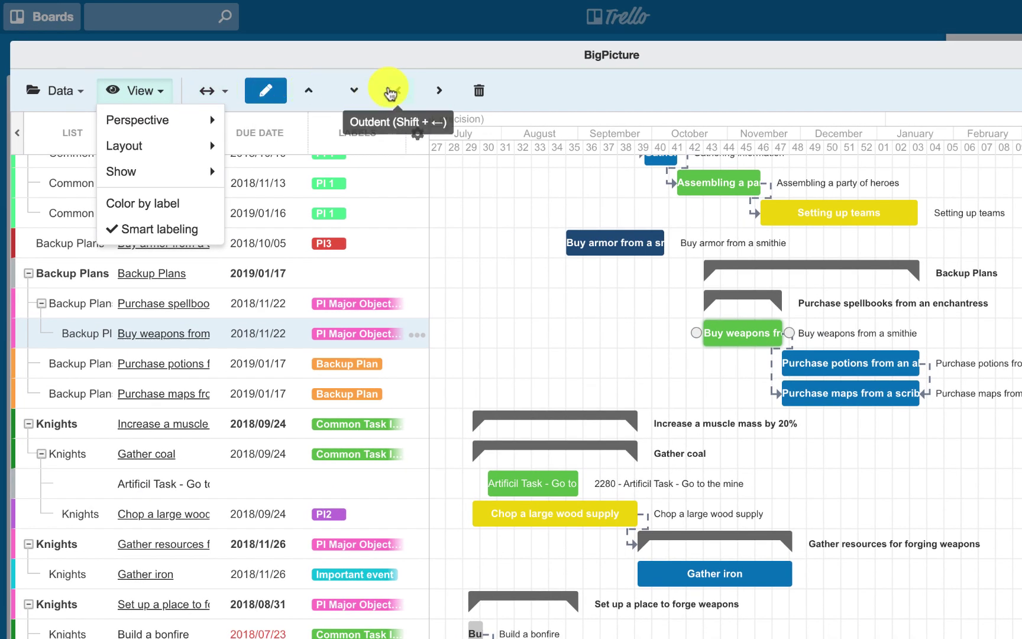
{"action": "left_click", "coordinate": [392, 90]}
{"action": "left_click", "coordinate": [431, 95]}
{"action": "left_click", "coordinate": [398, 90]}
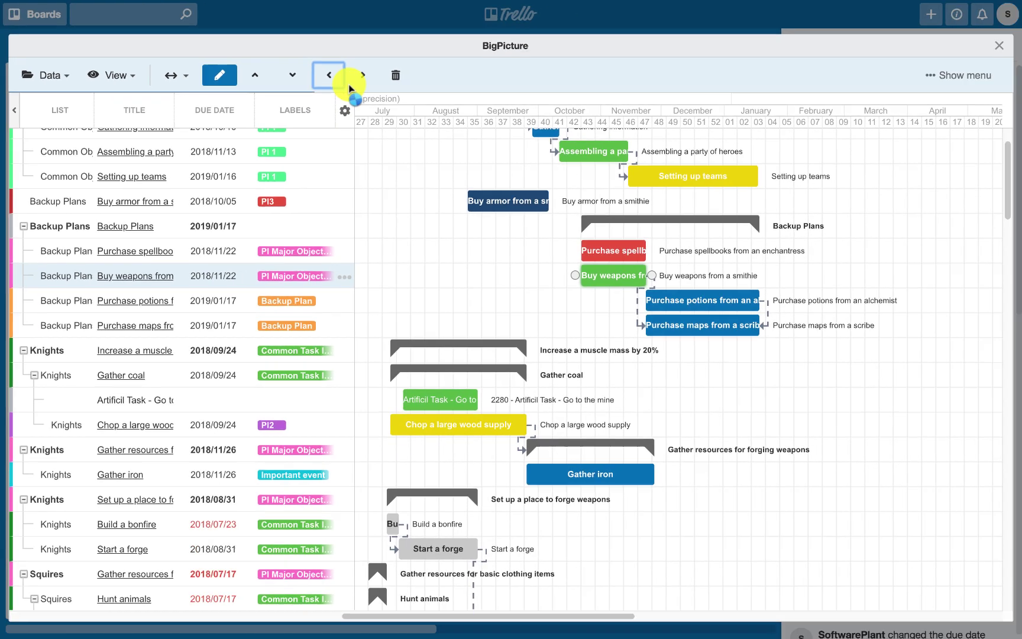
{"action": "left_click", "coordinate": [479, 90]}
{"action": "left_click", "coordinate": [379, 400]}
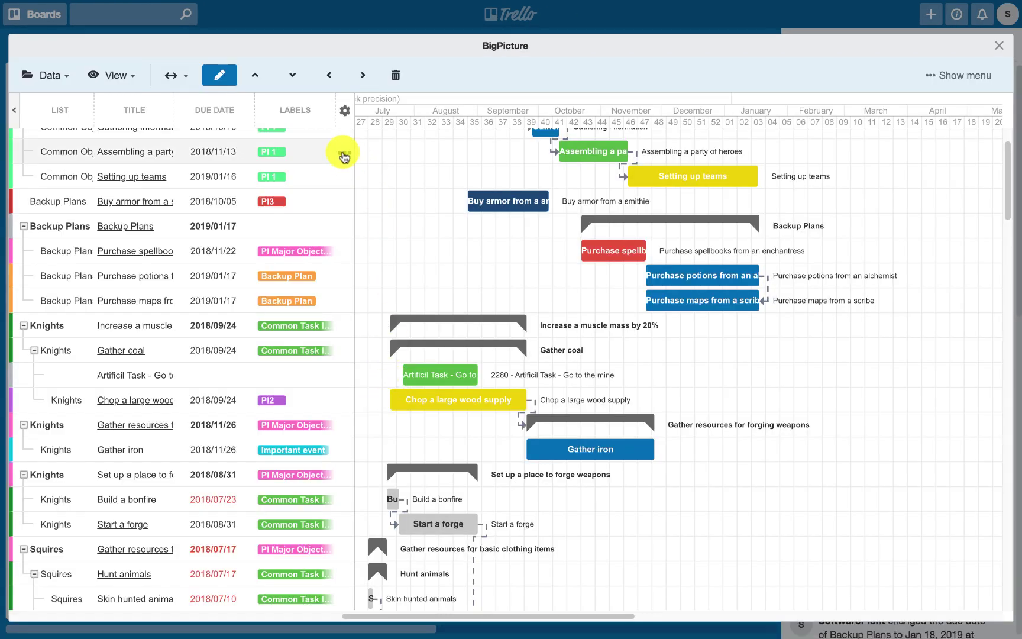
Change Assembling a party of heroes' task type to Milestone, making it a green diamond
{"action": "left_click", "coordinate": [343, 155]}
{"action": "mouse_move", "coordinate": [354, 188]}
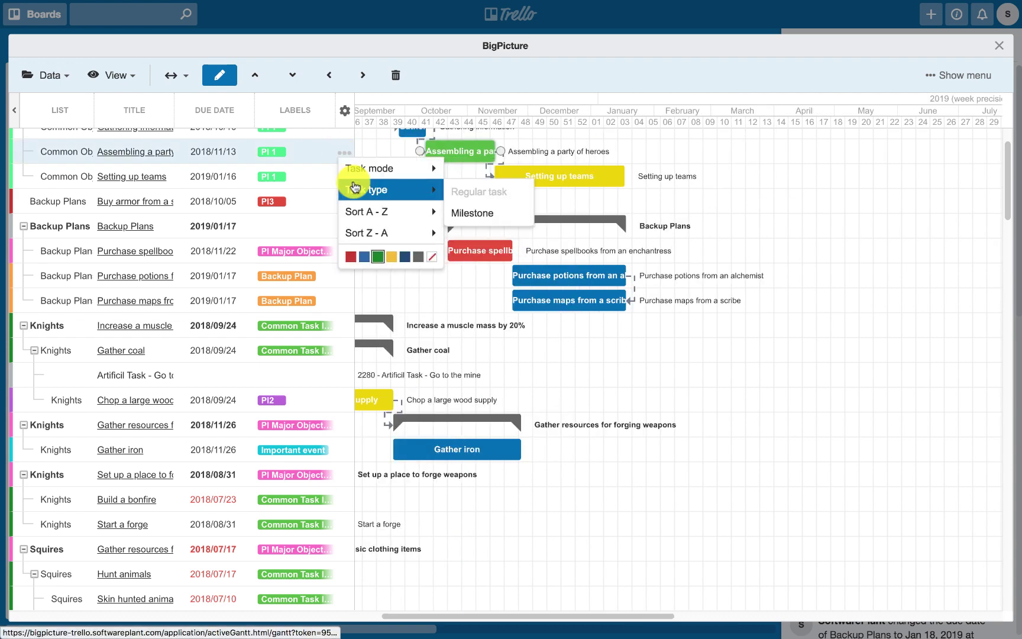
{"action": "left_click", "coordinate": [470, 213]}
{"action": "scroll", "coordinate": [461, 214], "scroll_direction": "down", "scroll_amount": 2}
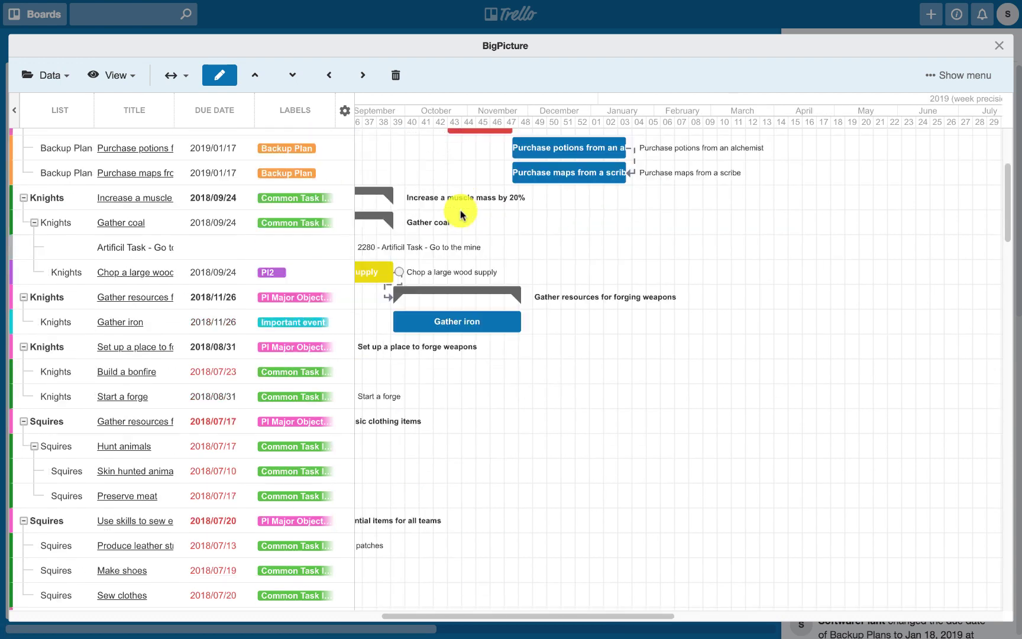
{"action": "scroll", "coordinate": [461, 214], "scroll_direction": "up", "scroll_amount": 3}
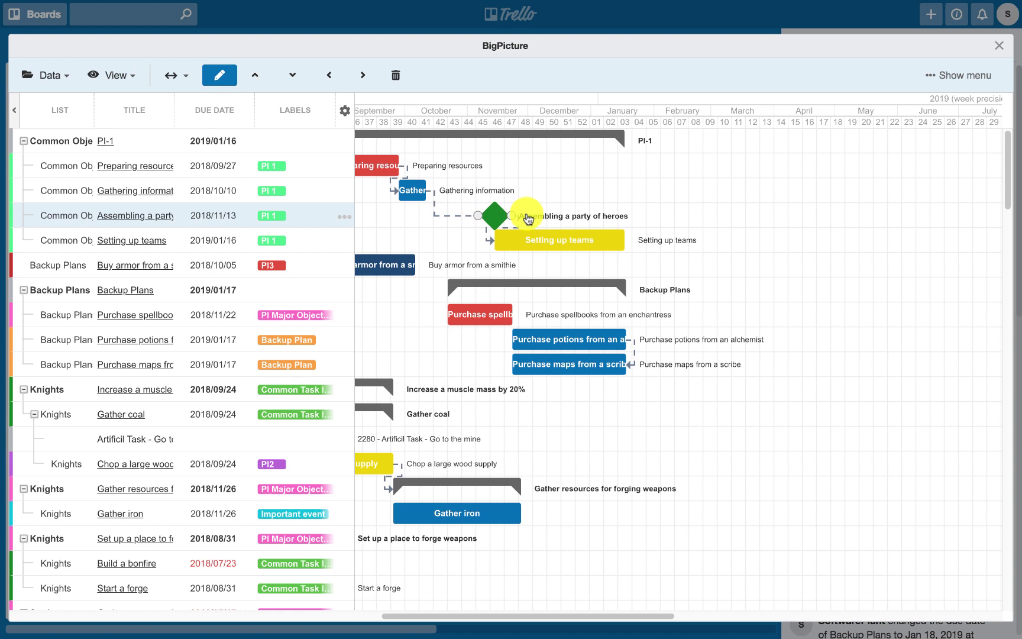